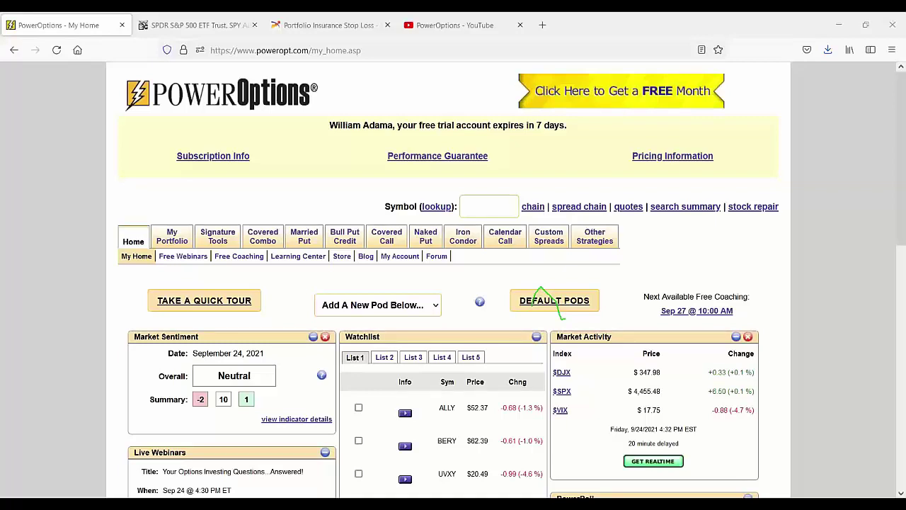
# - Bring up the RadioActive Trading site in the 'Portfolio Insurance Stop Loss' browser tab
pyautogui.click(320, 26)
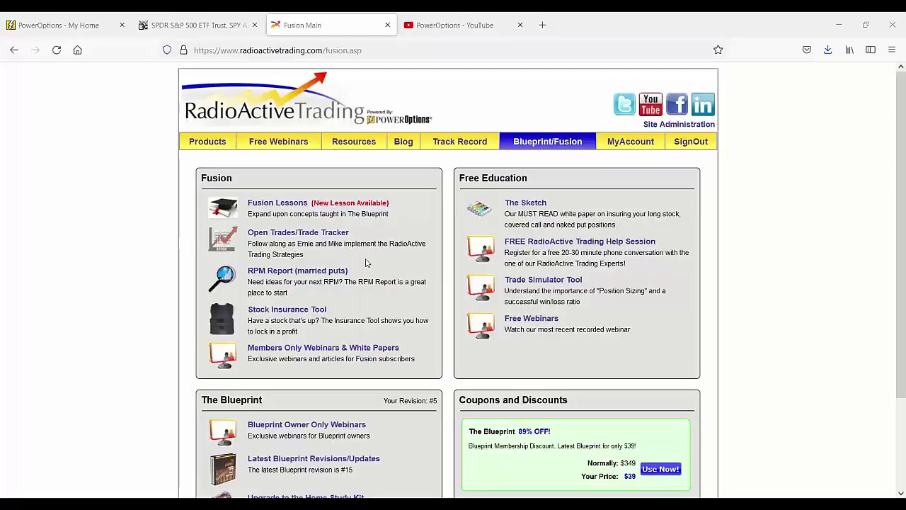
# - Scroll down Fusion Main to show Fusion Lessons, Open Trades/Trade Tracker and the RPM Report
pyautogui.scroll(-2, 368, 258)
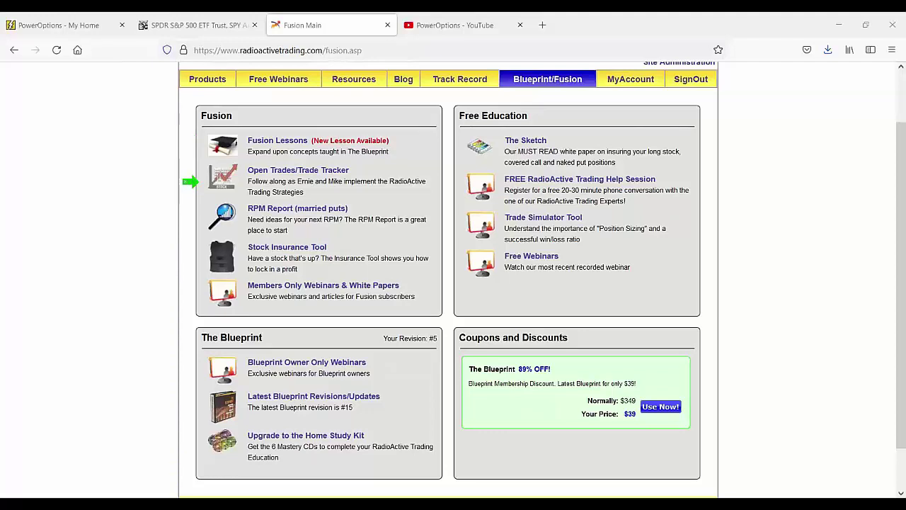
pyautogui.click(289, 181)
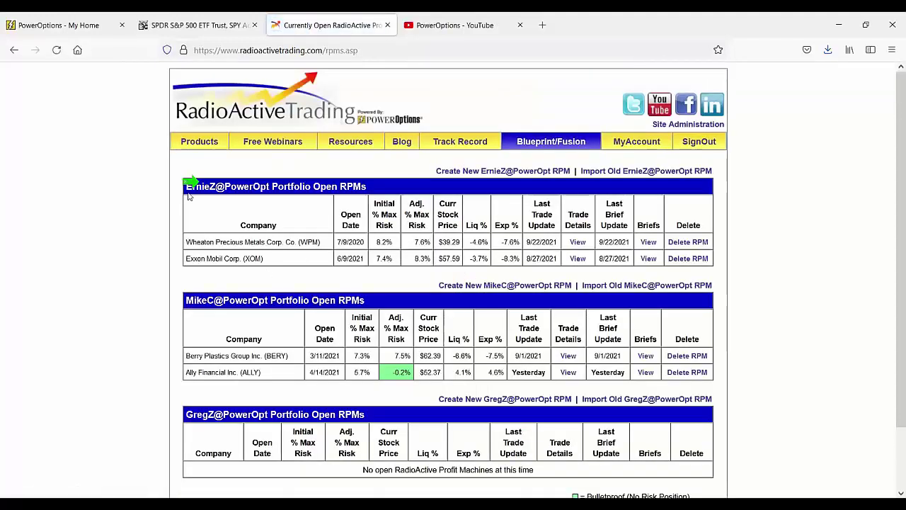
pyautogui.scroll(-2, 235, 243)
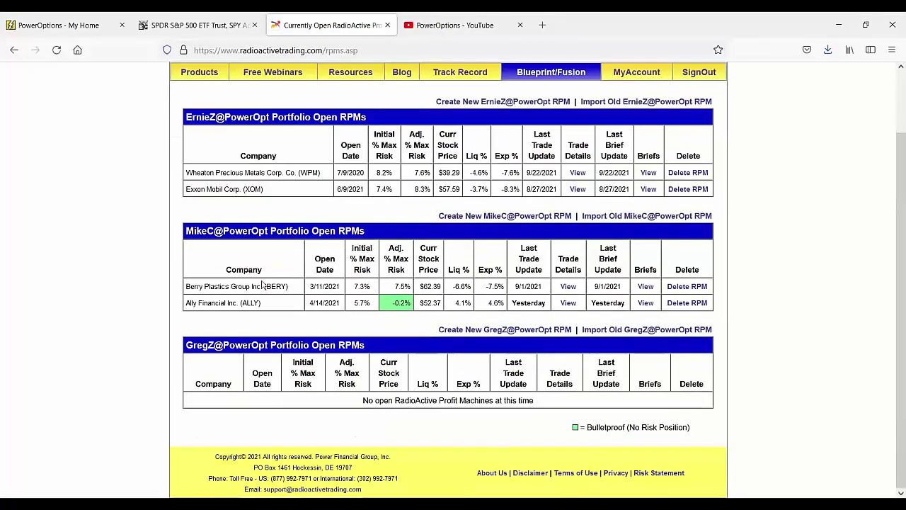
pyautogui.moveTo(200, 303); pyautogui.dragTo(409, 323)
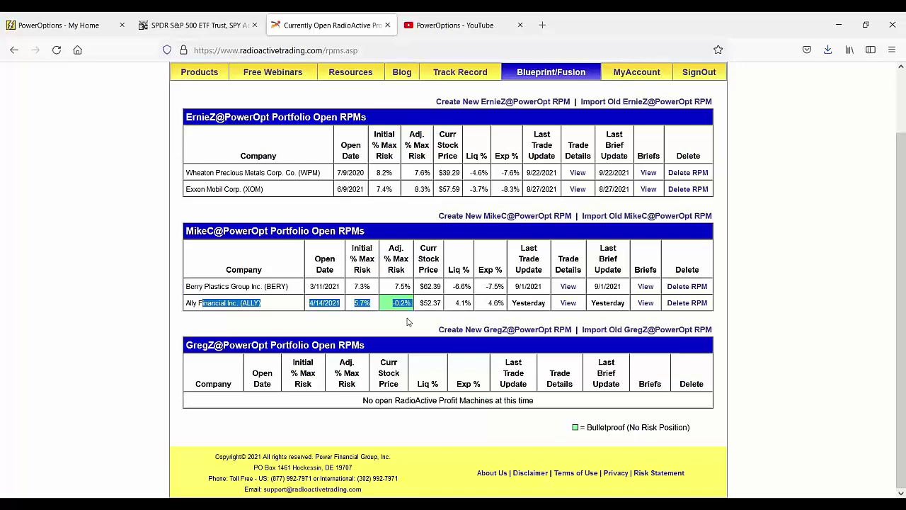
pyautogui.click(432, 314)
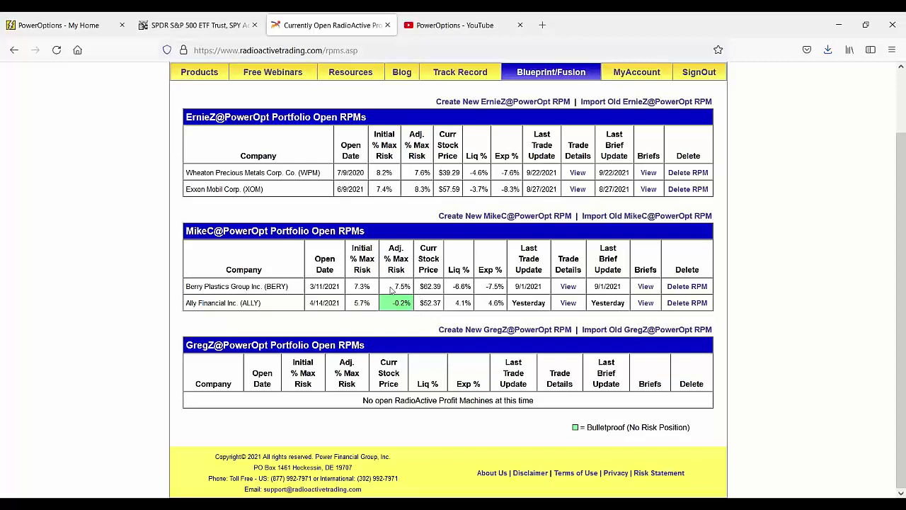
pyautogui.moveTo(391, 289); pyautogui.dragTo(476, 290)
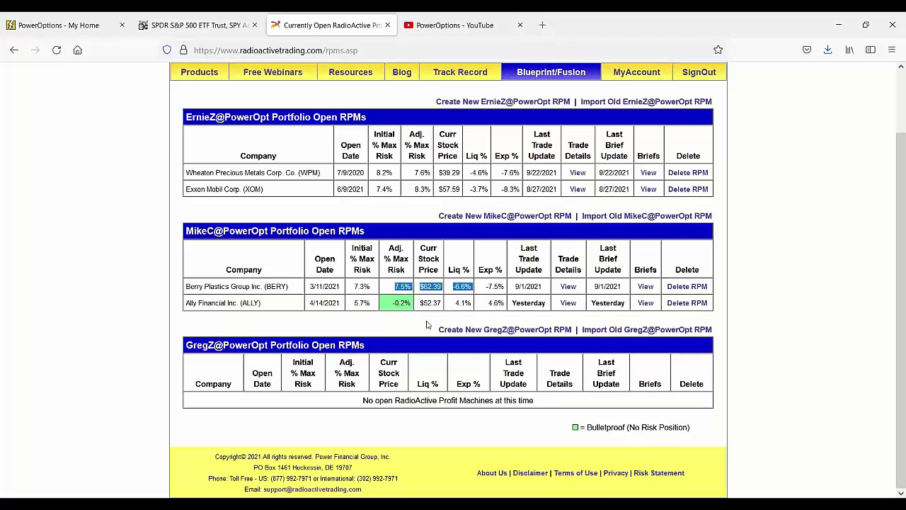
pyautogui.scroll(2, 161, 187)
pyautogui.click(547, 354)
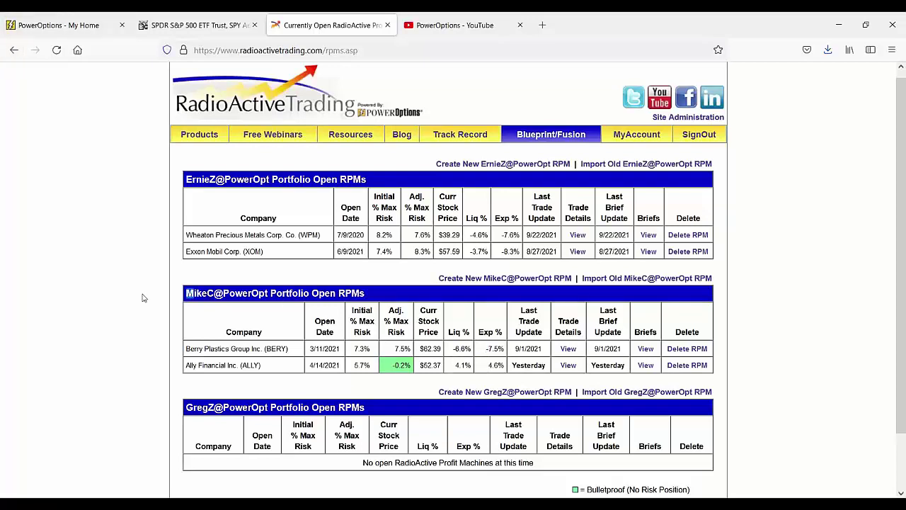
pyautogui.click(68, 25)
pyautogui.click(334, 27)
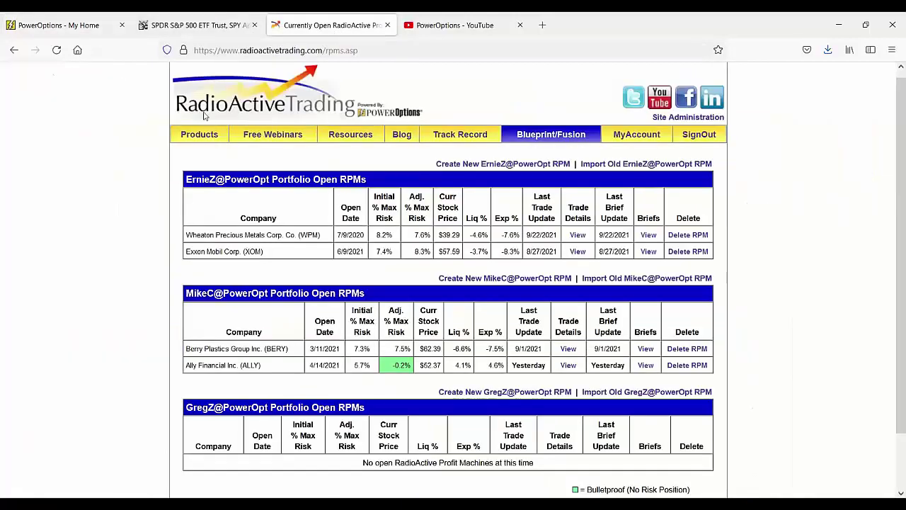
pyautogui.click(14, 50)
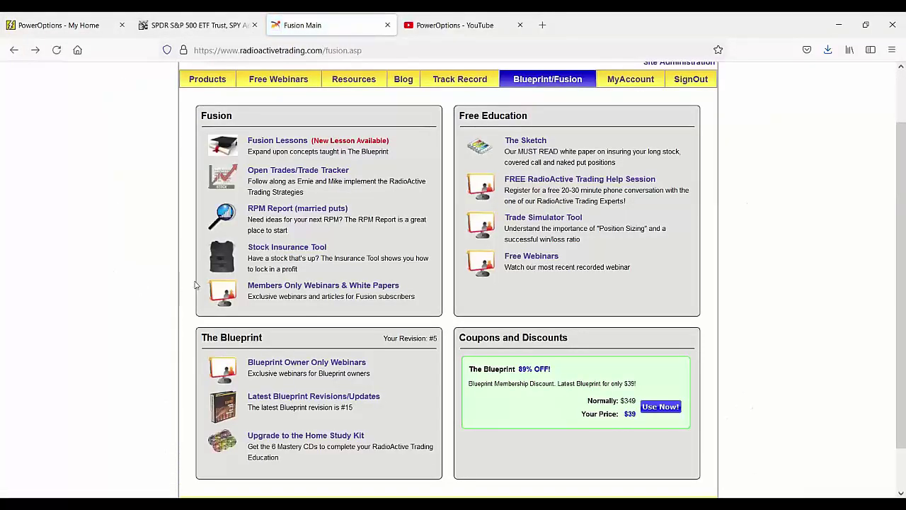
# - Review the married-put RPM Report, highlighting the Blackstone and XOM symbols, then return to Fusion Main
pyautogui.click(318, 209)
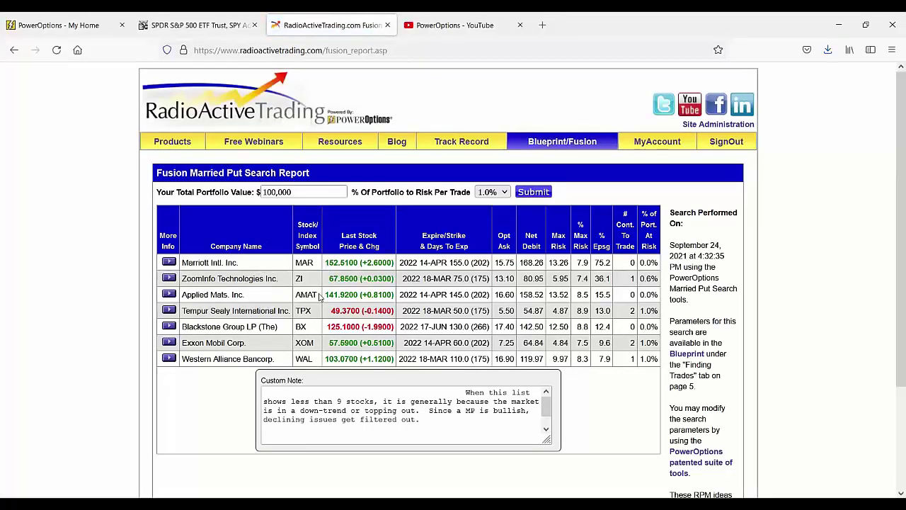
pyautogui.moveTo(308, 330); pyautogui.dragTo(284, 330)
pyautogui.click(322, 346)
pyautogui.doubleClick(306, 344)
pyautogui.click(238, 384)
pyautogui.click(15, 50)
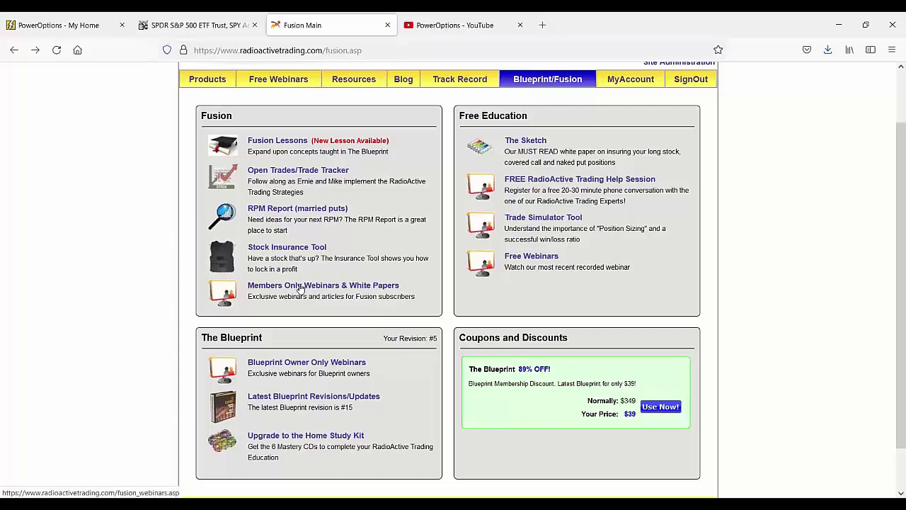
# - Browse the Members Only Webinars & White Papers titles, then go back to Fusion Main
pyautogui.click(301, 288)
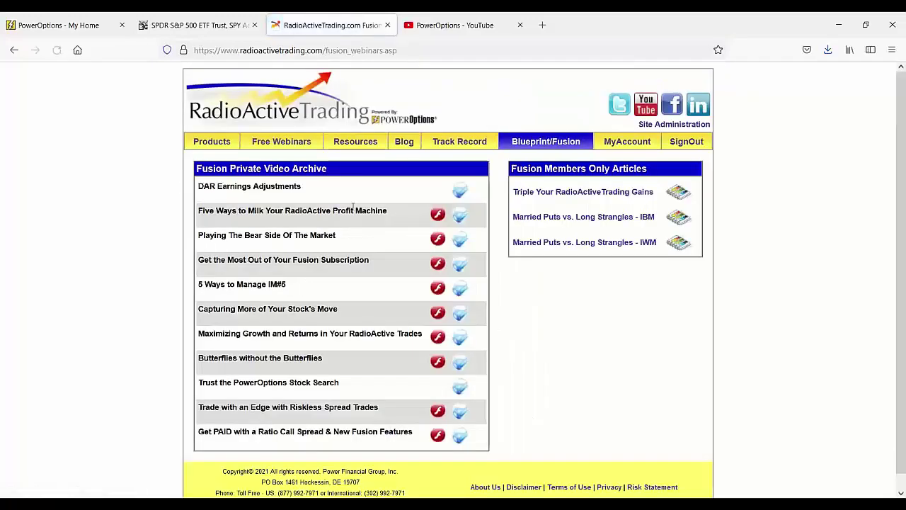
pyautogui.moveTo(199, 186); pyautogui.dragTo(250, 193)
pyautogui.moveTo(222, 240); pyautogui.dragTo(335, 241)
pyautogui.click(320, 277)
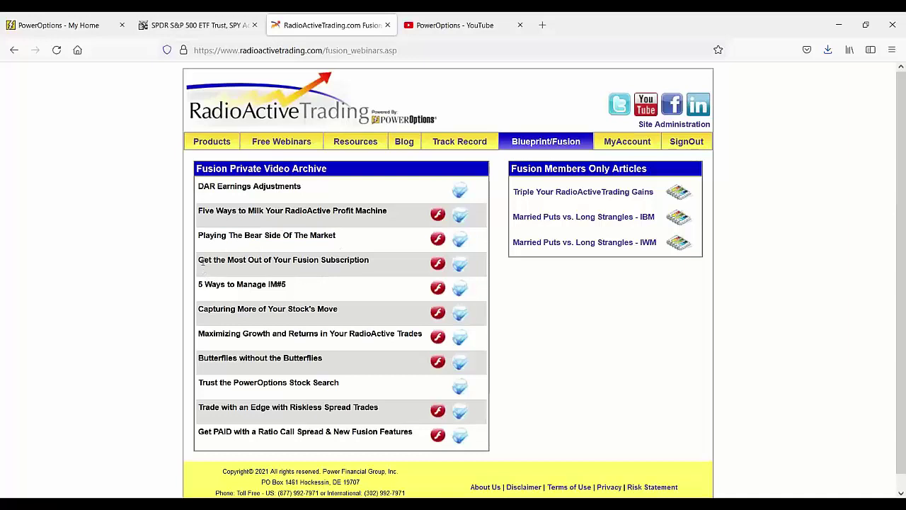
pyautogui.moveTo(198, 260); pyautogui.dragTo(368, 262)
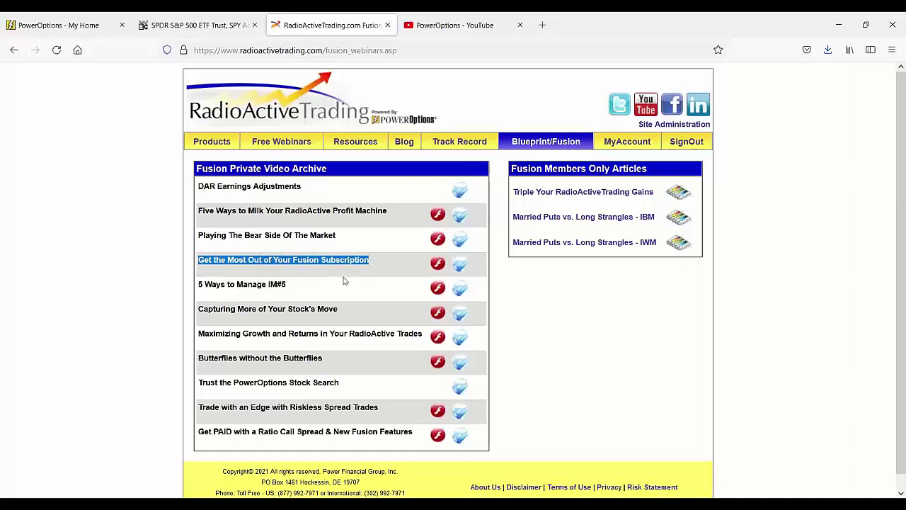
pyautogui.click(343, 281)
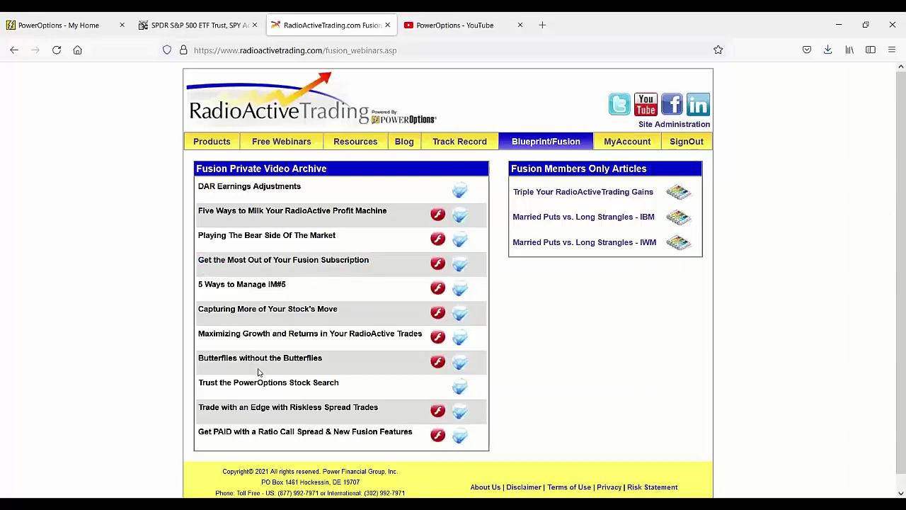
pyautogui.click(522, 146)
pyautogui.scroll(-3, 267, 425)
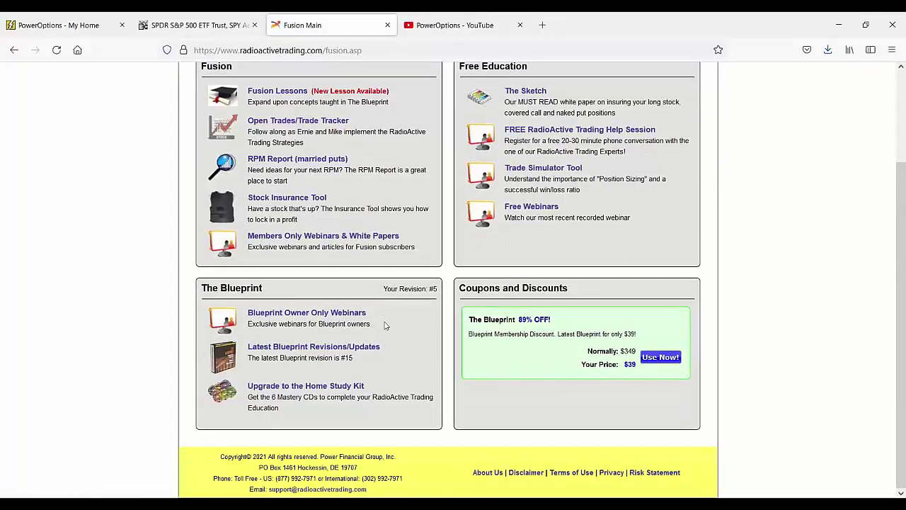
# - Scroll through Fusion Main and open Products, showing The Blueprint course at $349.00
pyautogui.scroll(1, 385, 325)
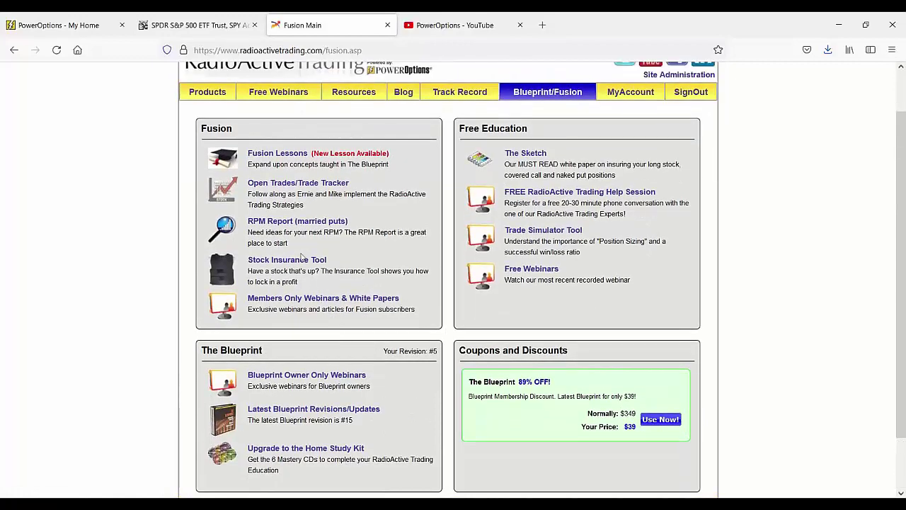
pyautogui.scroll(-1, 301, 258)
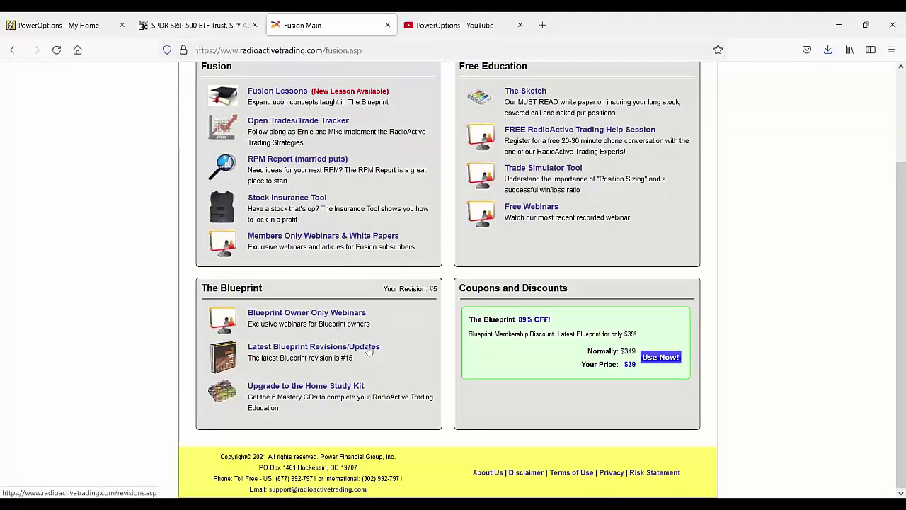
pyautogui.scroll(3, 368, 351)
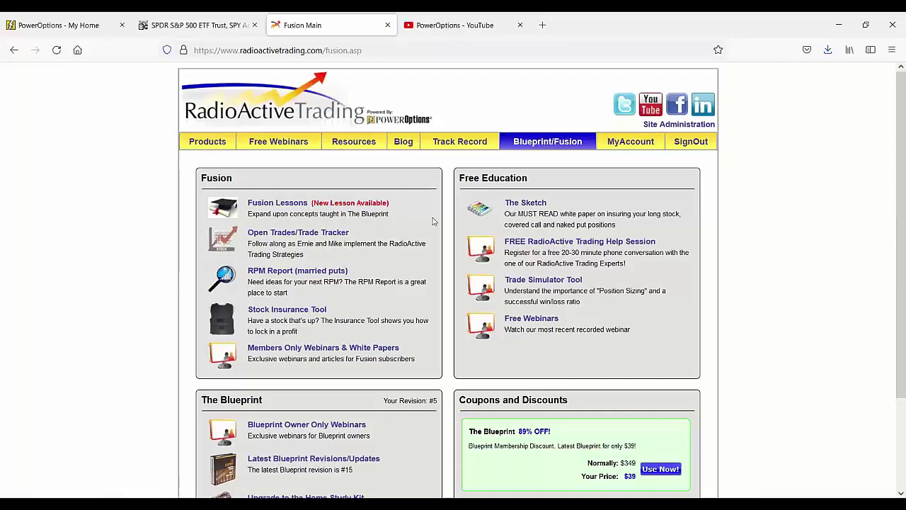
pyautogui.click(278, 148)
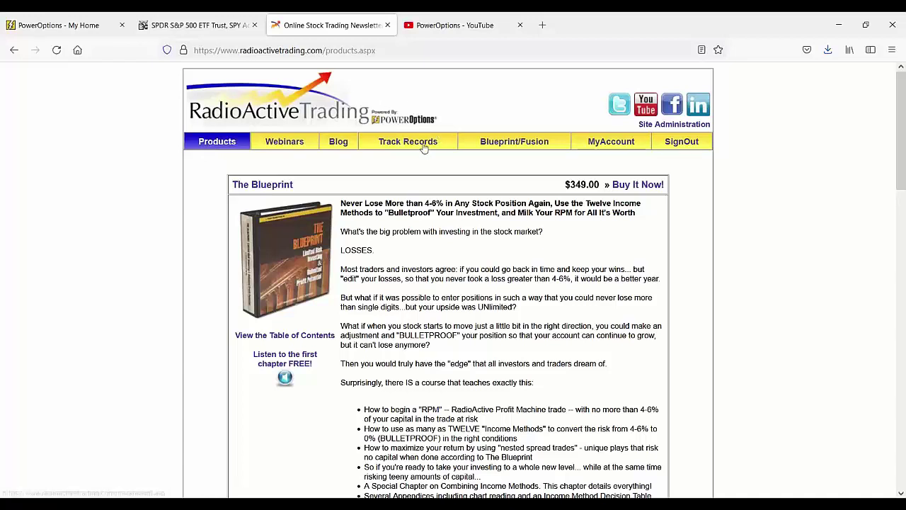
# - Sign out of RadioActive Trading and return to the PowerOptions BERY option chain
pyautogui.click(686, 146)
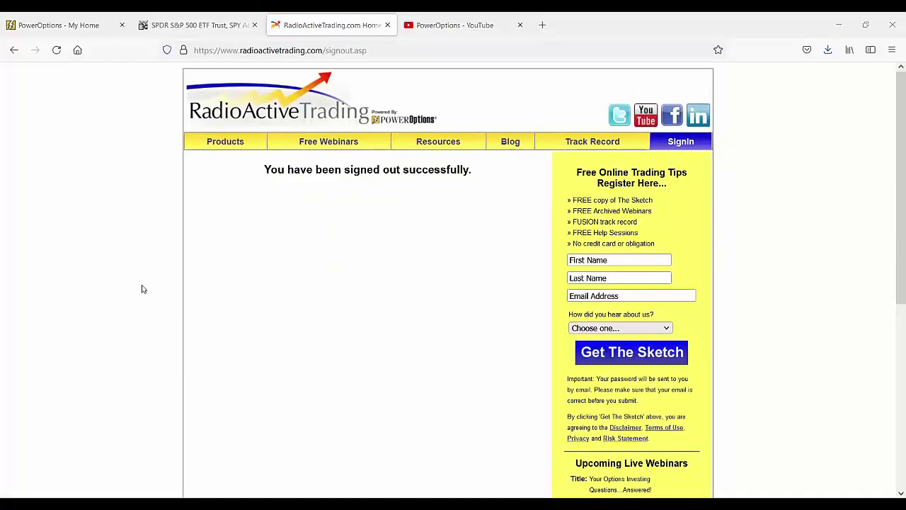
pyautogui.click(71, 24)
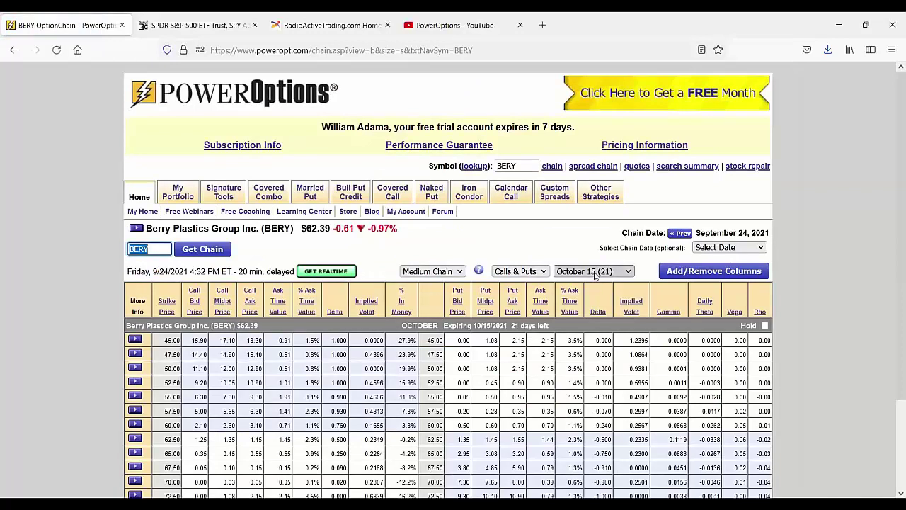
# - Bring up BERY's actions menu to reach its Charts option
pyautogui.click(136, 228)
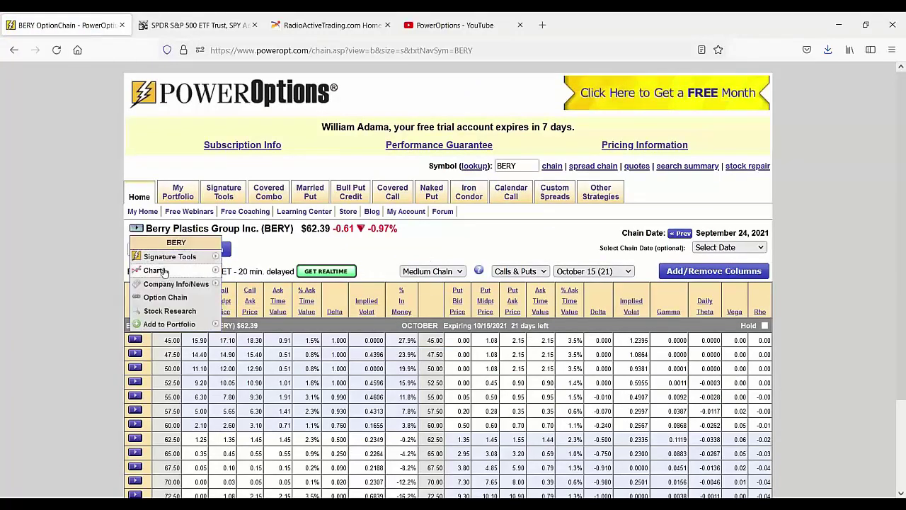
pyautogui.moveTo(163, 272)
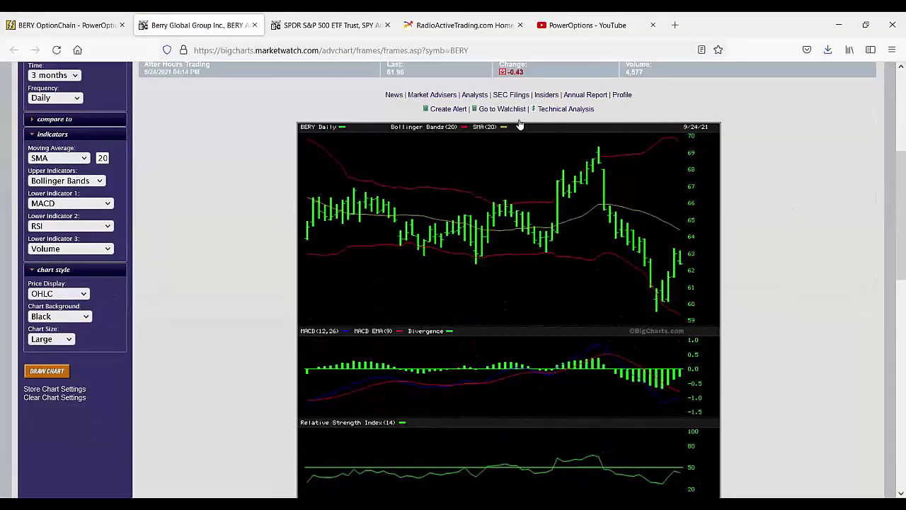
# - Redraw the BERY BigCharts chart over 1 month and review its MACD, RSI and Volume panels
pyautogui.scroll(1, 100, 152)
pyautogui.click(71, 137)
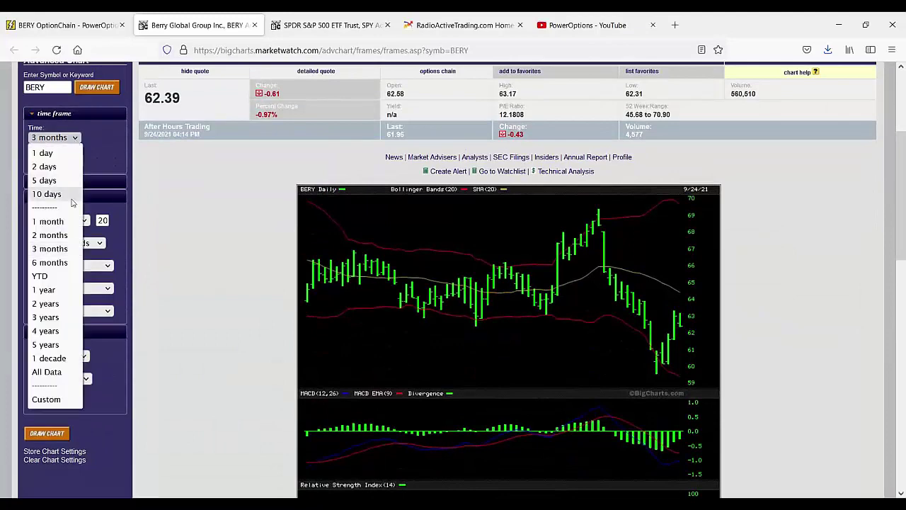
pyautogui.click(48, 223)
pyautogui.click(110, 88)
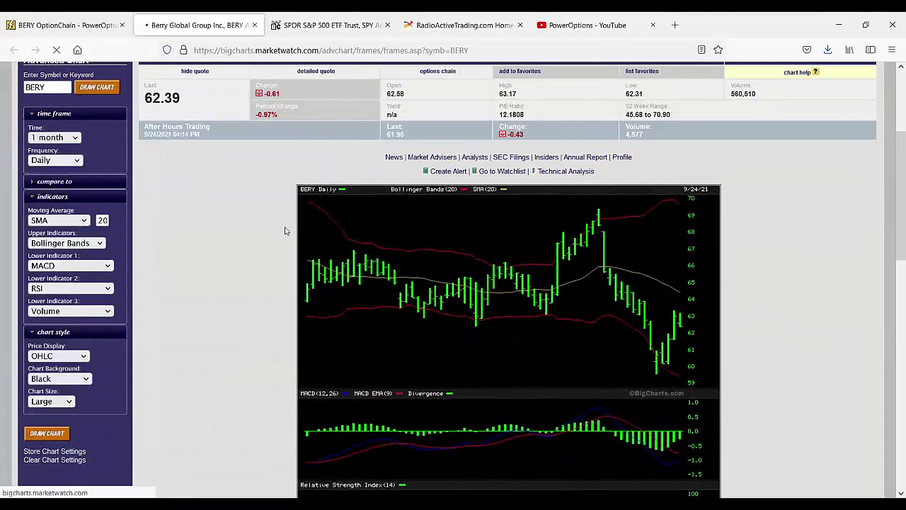
pyautogui.scroll(-4, 523, 297)
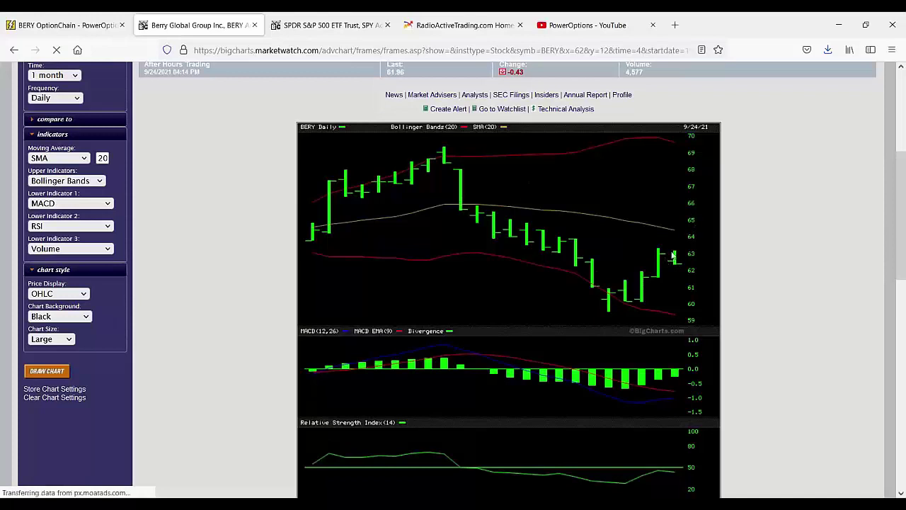
pyautogui.scroll(-3, 595, 255)
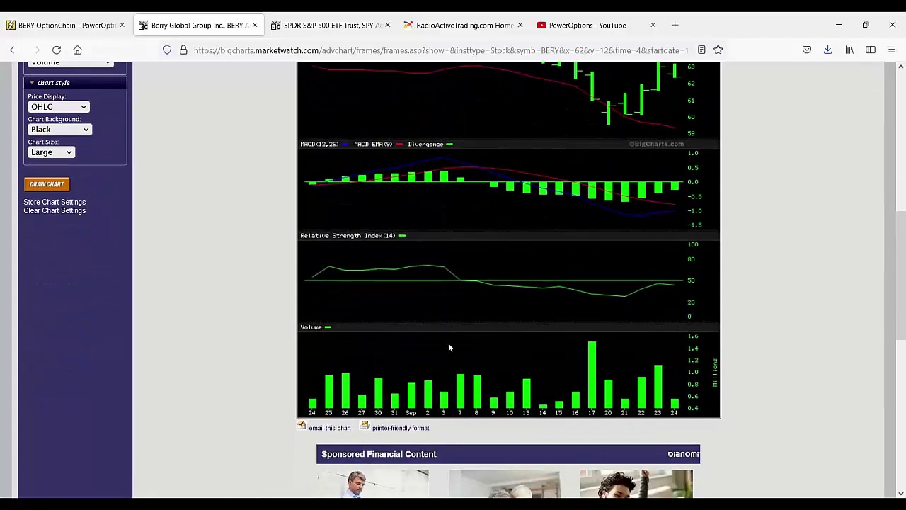
pyautogui.scroll(2, 446, 352)
pyautogui.scroll(-1, 446, 356)
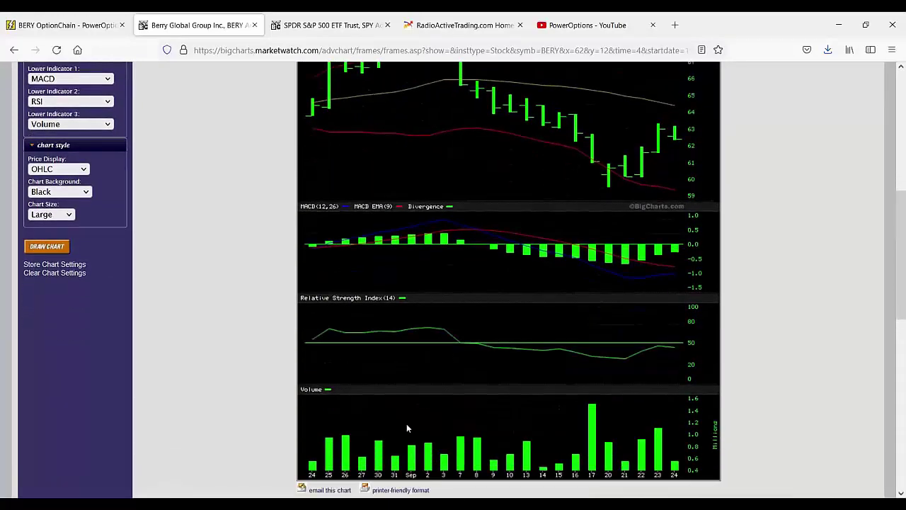
pyautogui.scroll(2, 426, 428)
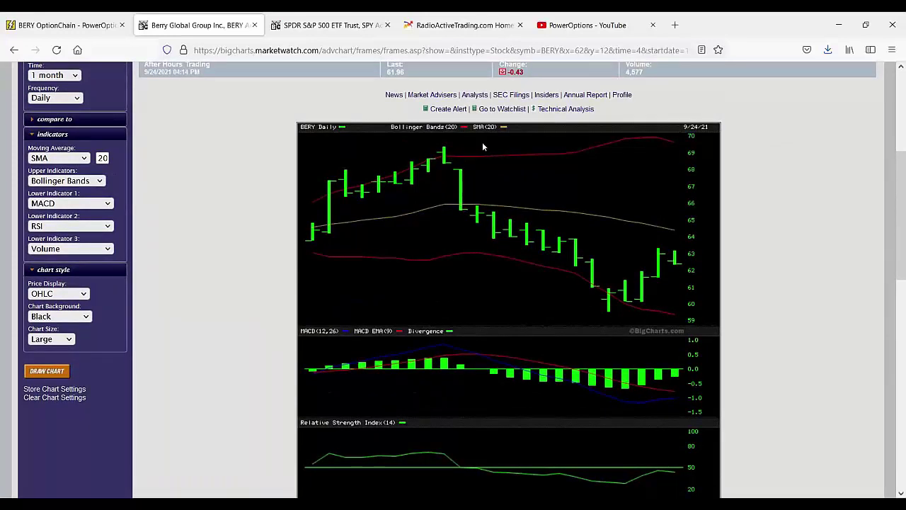
# - Return to the BERY option chain and filter it to calls only
pyautogui.click(48, 19)
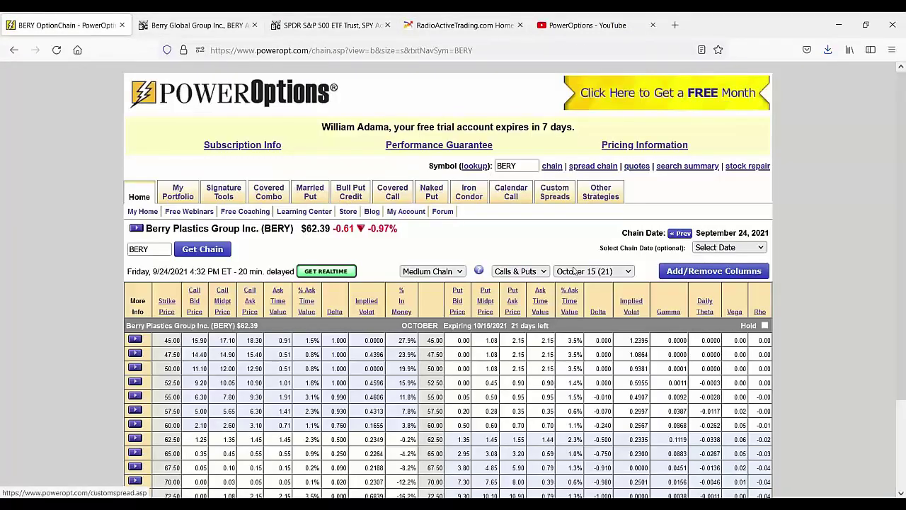
pyautogui.scroll(-2, 538, 212)
pyautogui.click(520, 208)
pyautogui.click(512, 239)
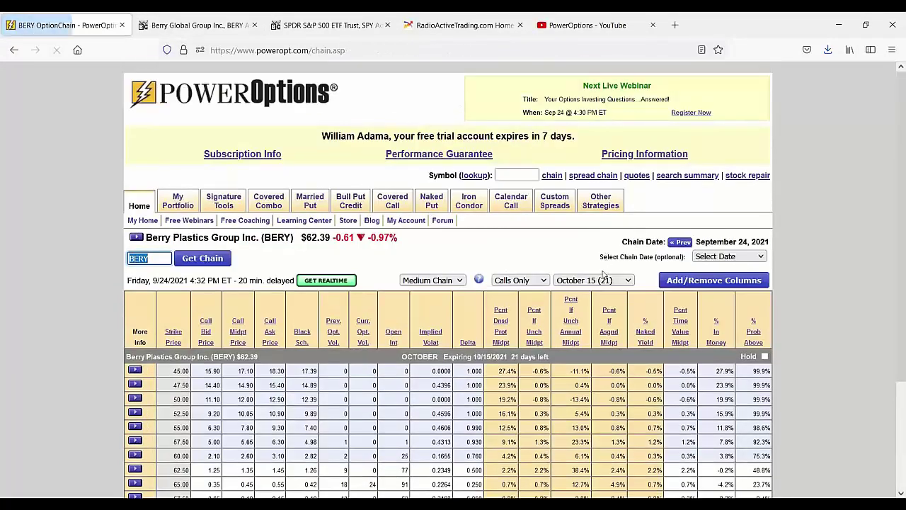
# - Set the historical chain date to September 2, 2021
pyautogui.click(602, 280)
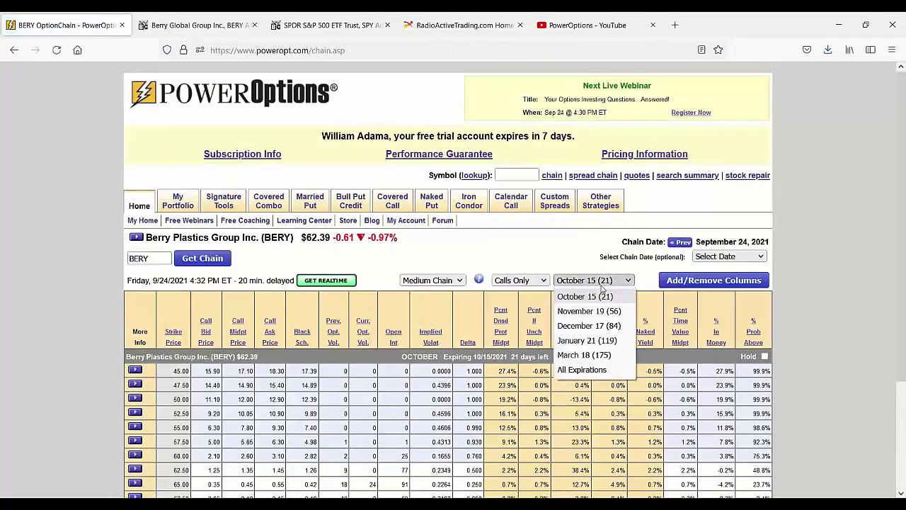
pyautogui.click(708, 253)
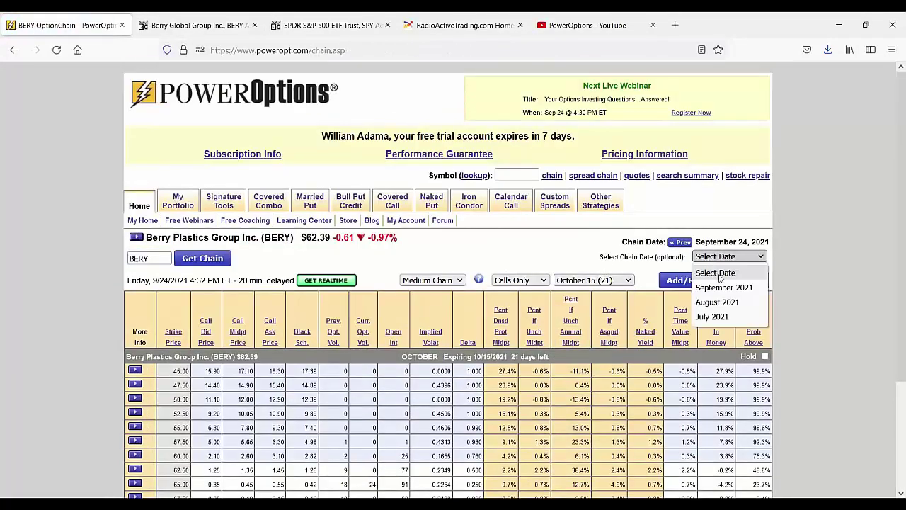
pyautogui.click(716, 287)
pyautogui.click(686, 256)
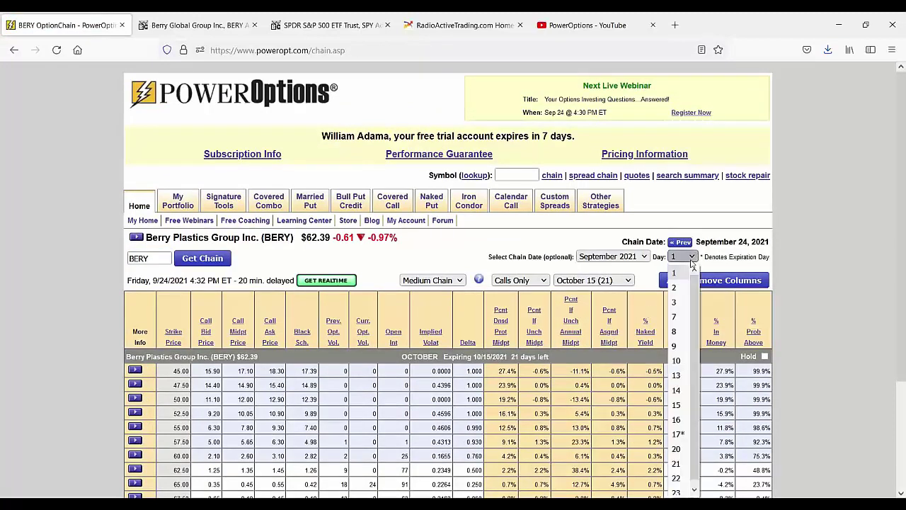
pyautogui.click(686, 288)
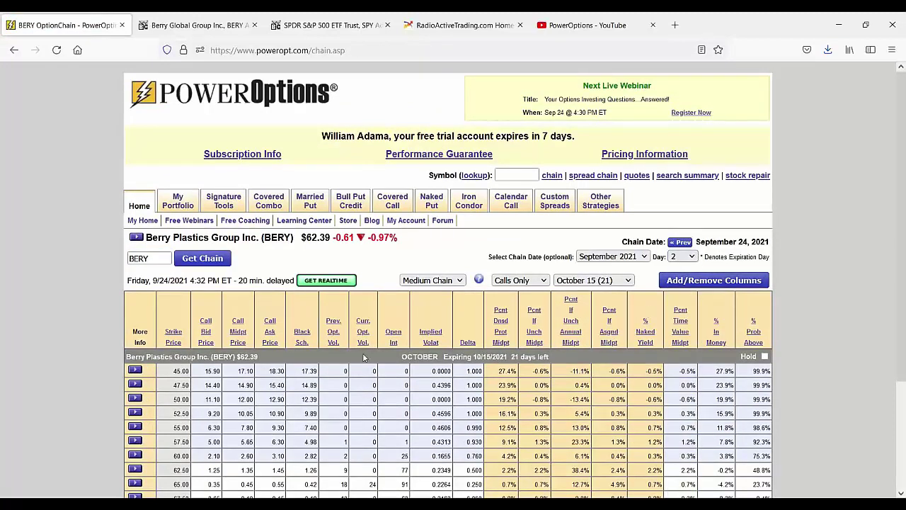
# - Load BERY's September 2, 2021 chain at $68.66, listing September 17 calls
pyautogui.click(204, 259)
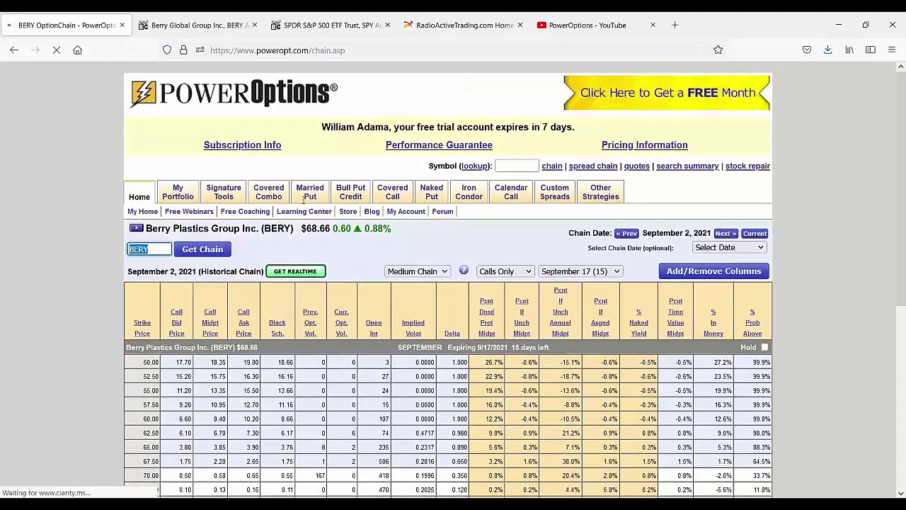
pyautogui.scroll(-3, 338, 276)
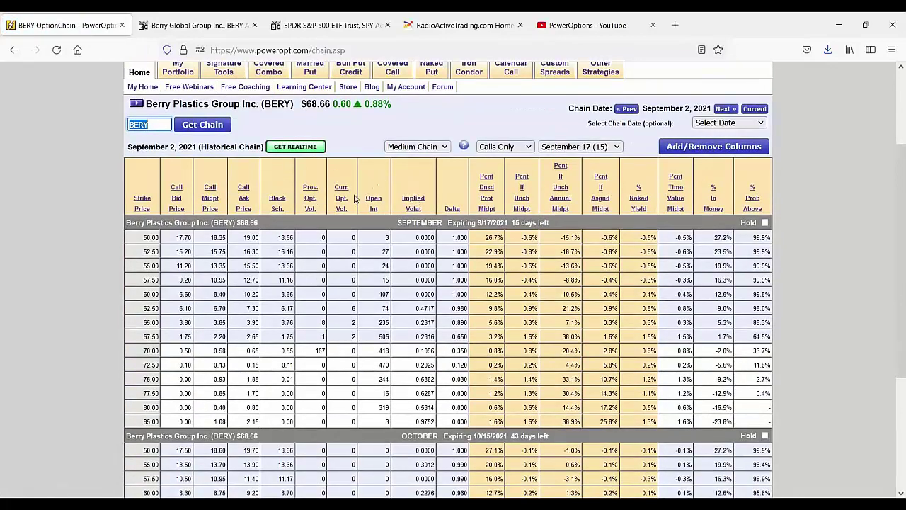
pyautogui.scroll(2, 355, 201)
pyautogui.click(309, 174)
pyautogui.moveTo(307, 167); pyautogui.dragTo(339, 167)
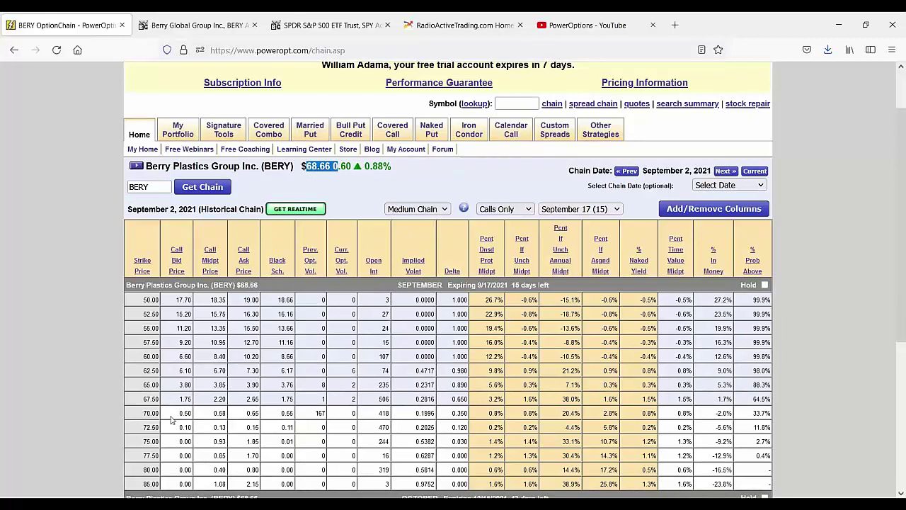
pyautogui.moveTo(171, 420); pyautogui.dragTo(264, 420)
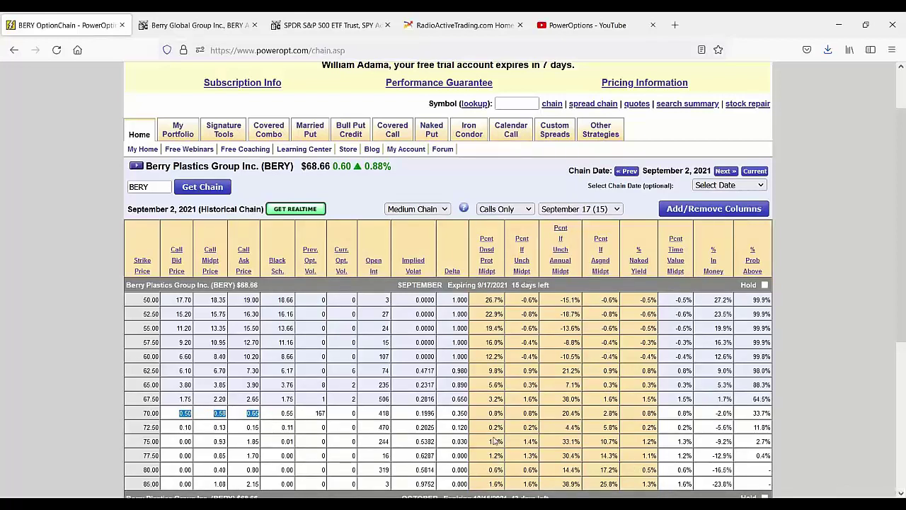
pyautogui.moveTo(150, 417); pyautogui.dragTo(255, 416)
# - Highlight the 9/17/2021 expiry, then load the BERY chain dated September 20, 2021
pyautogui.click(470, 310)
pyautogui.moveTo(476, 285); pyautogui.dragTo(536, 285)
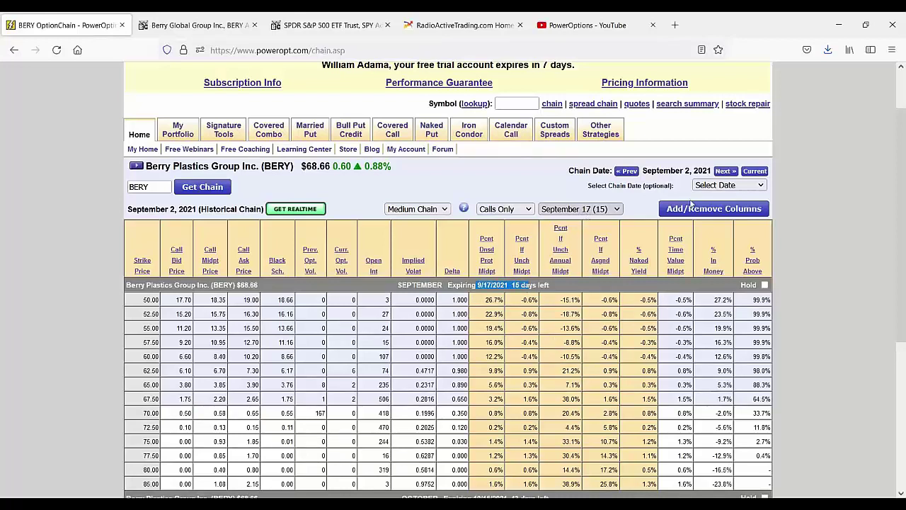
pyautogui.click(750, 186)
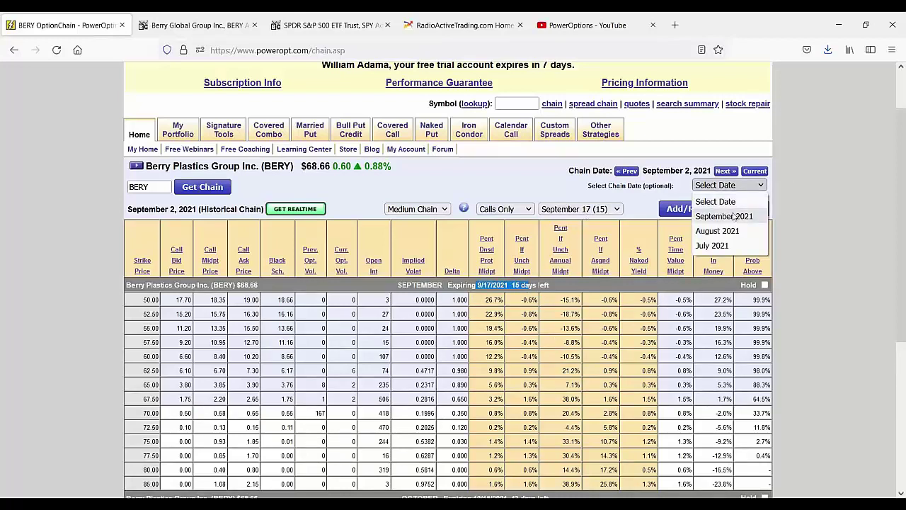
pyautogui.click(734, 216)
pyautogui.click(686, 186)
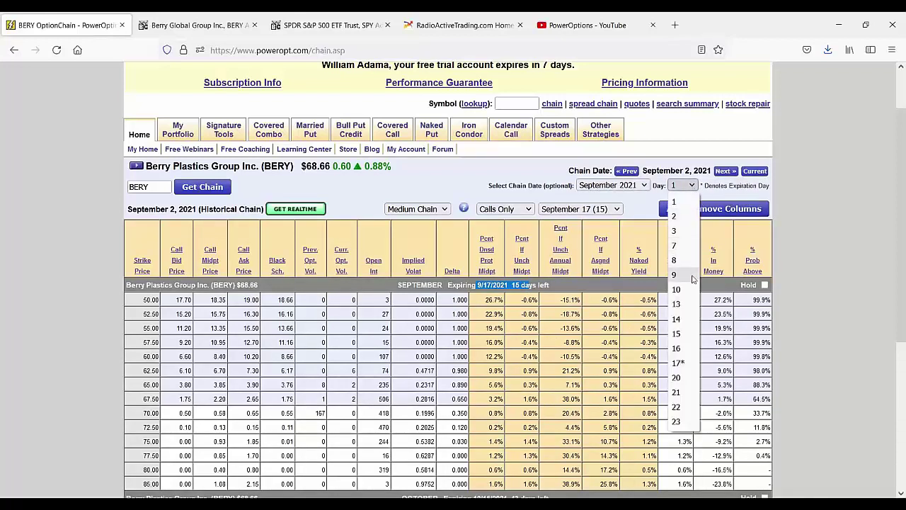
pyautogui.click(676, 377)
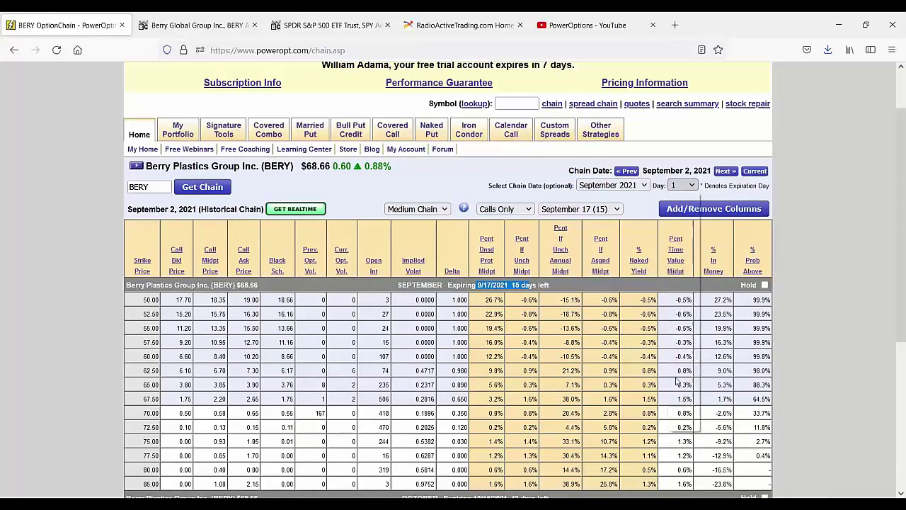
pyautogui.click(199, 190)
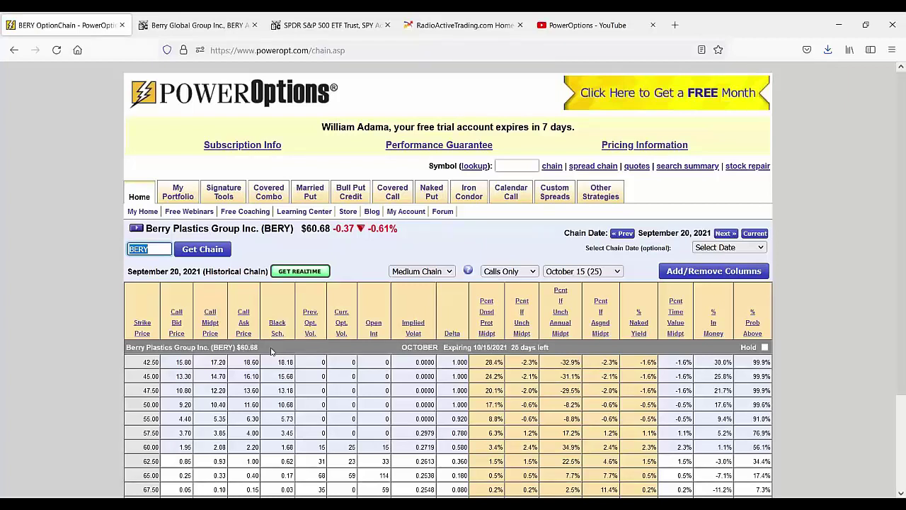
# - Highlight the 60.68 share price and 67.50 and 62.50 call prices, then open Custom Spreads
pyautogui.scroll(-3, 407, 135)
pyautogui.moveTo(306, 112); pyautogui.dragTo(332, 112)
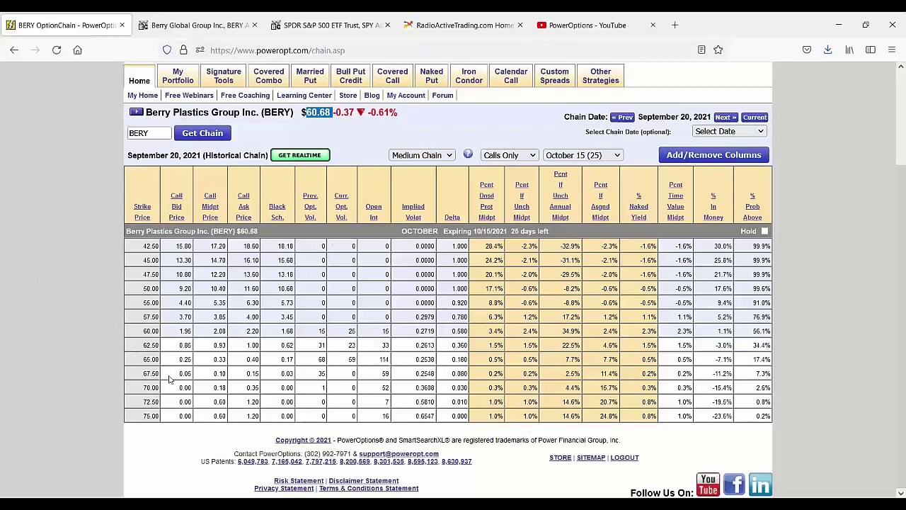
pyautogui.moveTo(170, 375); pyautogui.dragTo(244, 380)
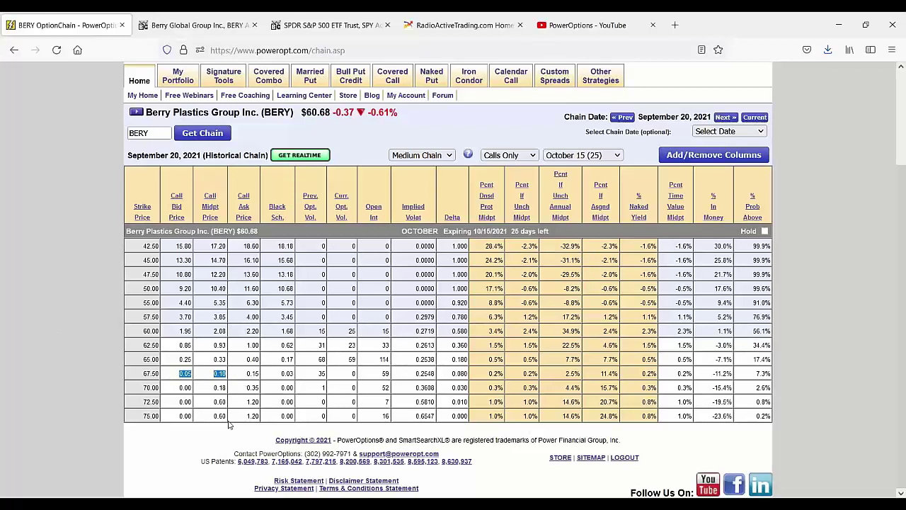
pyautogui.moveTo(203, 359); pyautogui.dragTo(237, 347)
pyautogui.scroll(3, 242, 385)
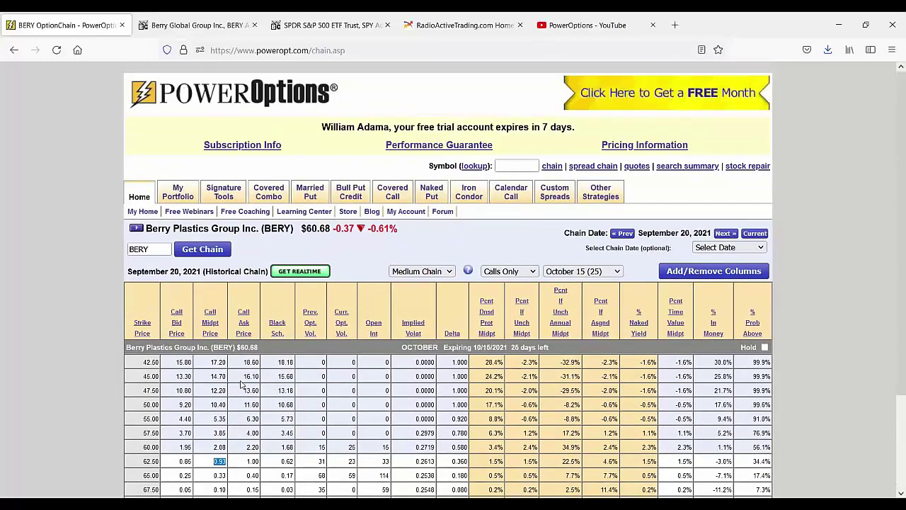
pyautogui.click(554, 192)
# - Enter BERY, list October 15 2021 strikes, and add 100 shares at 68.20
pyautogui.scroll(-2, 482, 283)
pyautogui.click(472, 274)
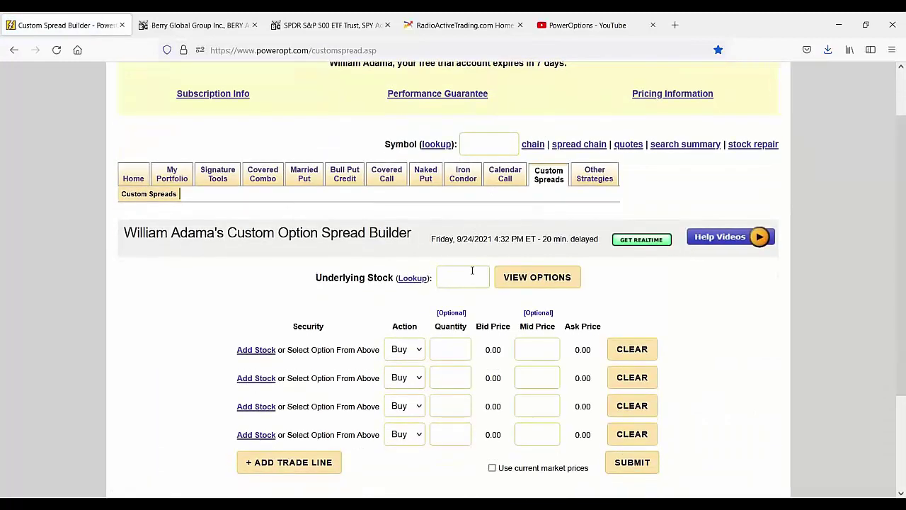
pyautogui.write('BERY')
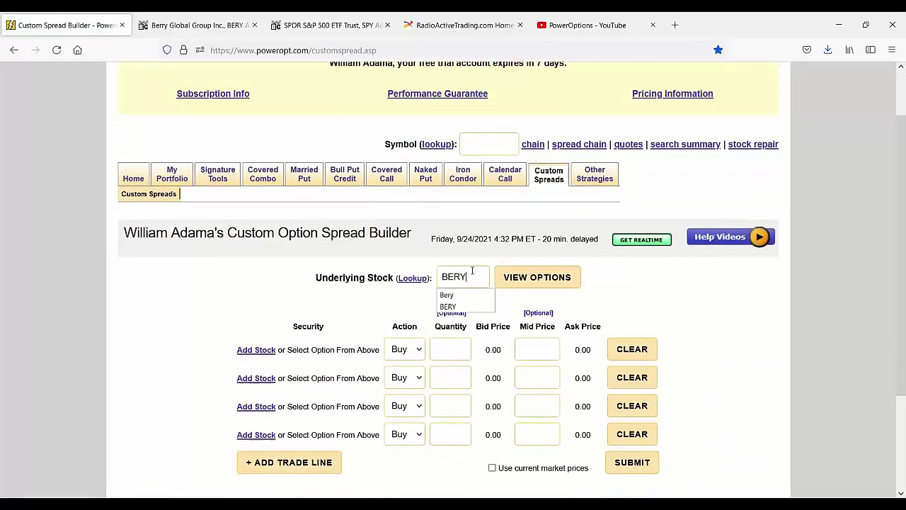
pyautogui.click(537, 277)
pyautogui.scroll(-2, 420, 296)
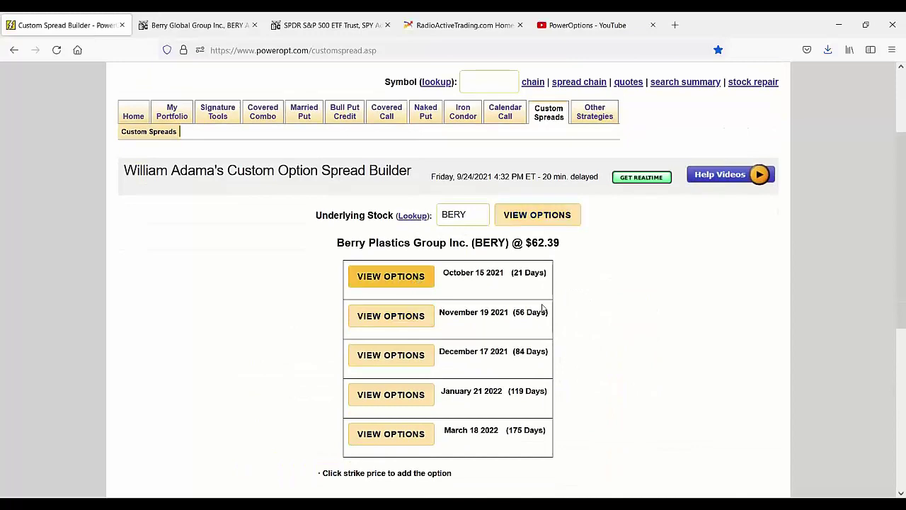
pyautogui.click(417, 282)
pyautogui.scroll(-10, 543, 304)
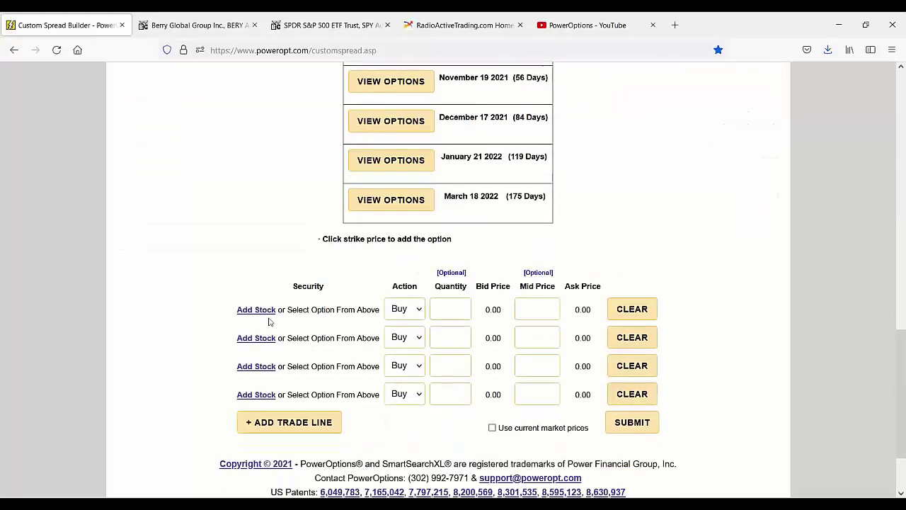
pyautogui.click(259, 311)
pyautogui.click(441, 311)
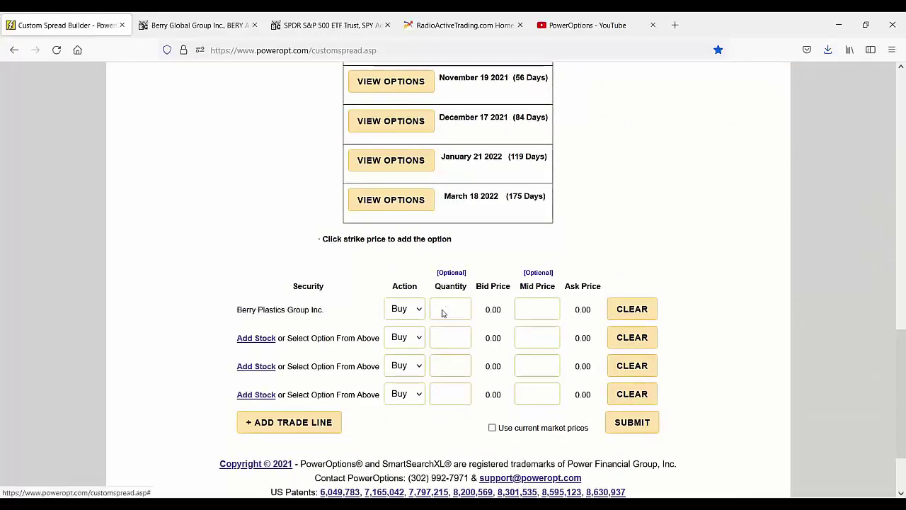
pyautogui.write('100')
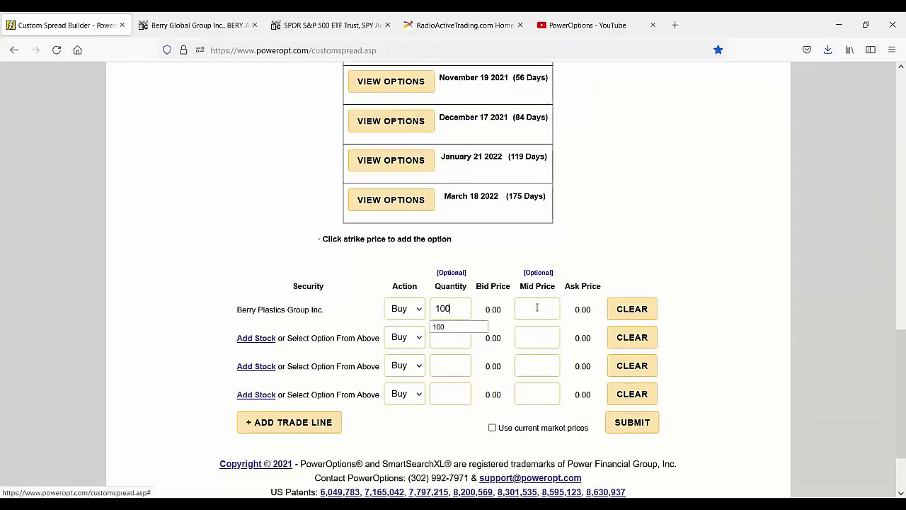
pyautogui.click(534, 311)
pyautogui.write('68.')
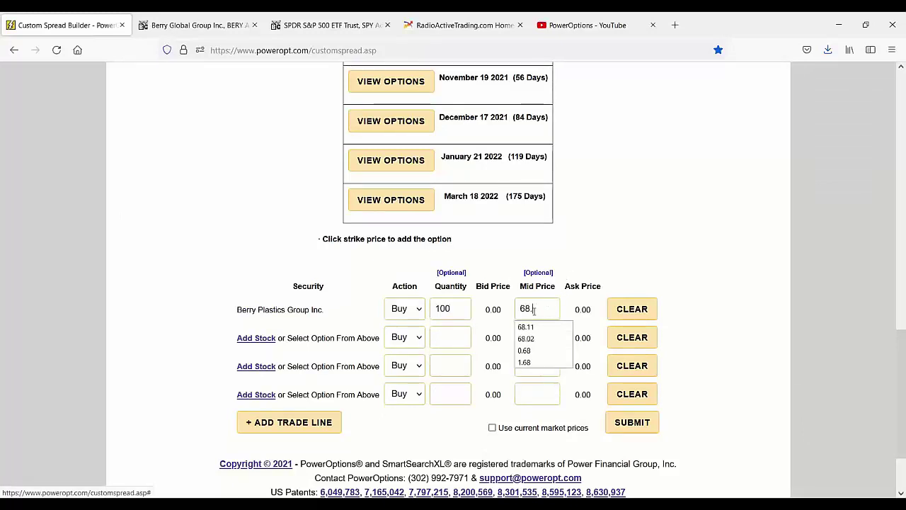
pyautogui.write('20')
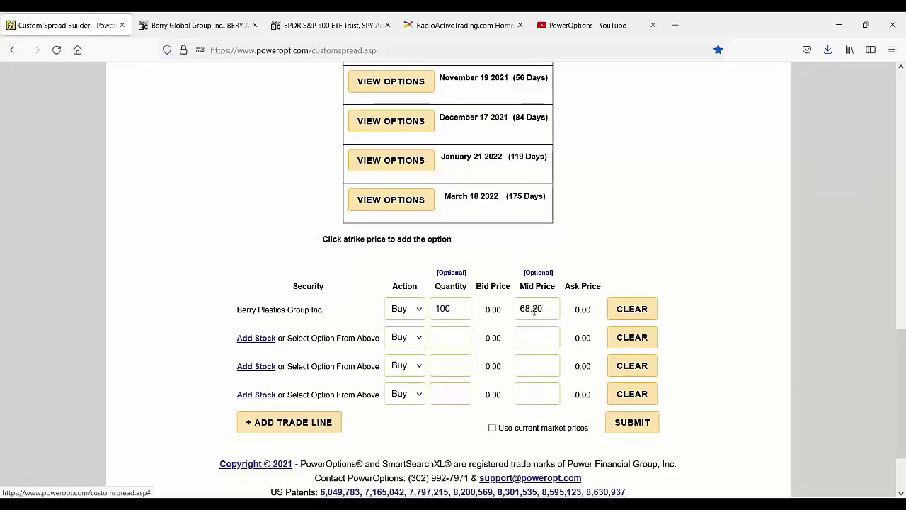
# - Add one October 15 62.50 call at 0.95 mid price and analyse the spread
pyautogui.scroll(3, 528, 338)
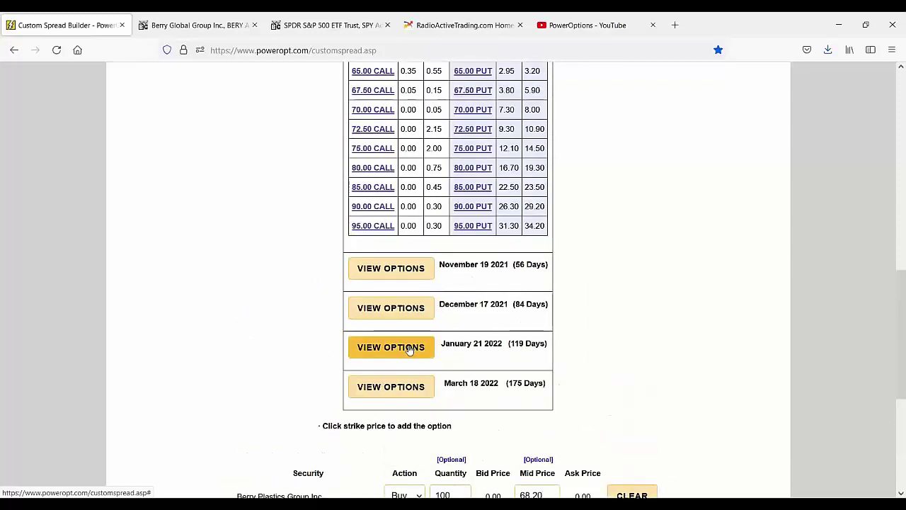
pyautogui.scroll(5, 262, 153)
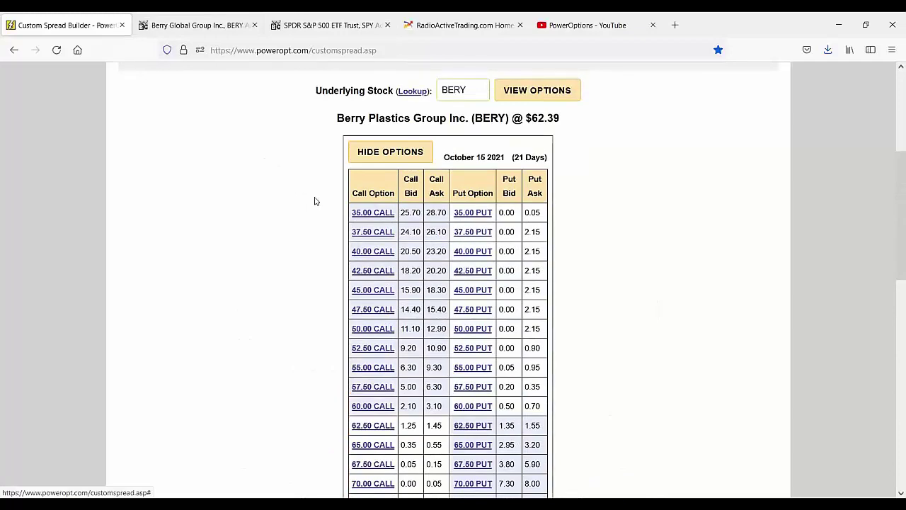
pyautogui.scroll(-1, 373, 234)
pyautogui.click(373, 364)
pyautogui.scroll(-5, 477, 367)
pyautogui.scroll(-4, 477, 368)
pyautogui.click(446, 249)
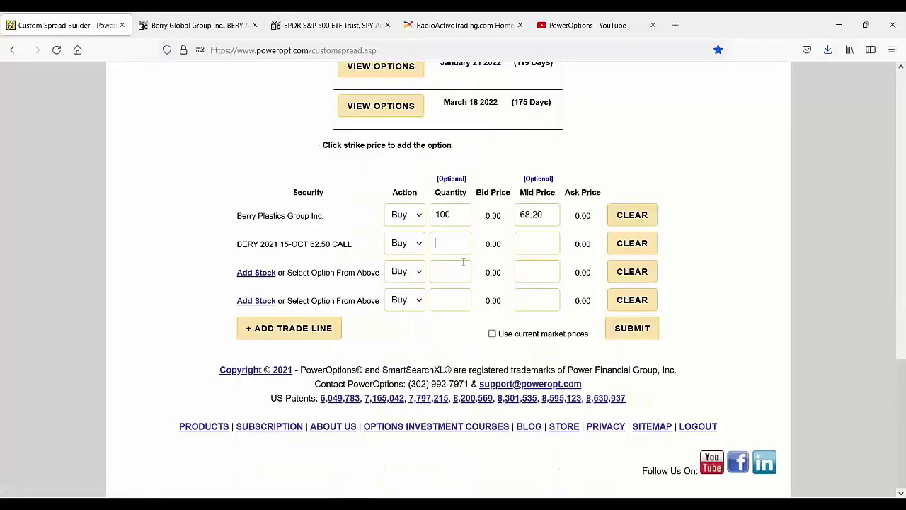
pyautogui.write('1')
pyautogui.click(545, 249)
pyautogui.write('0.95')
pyautogui.click(627, 336)
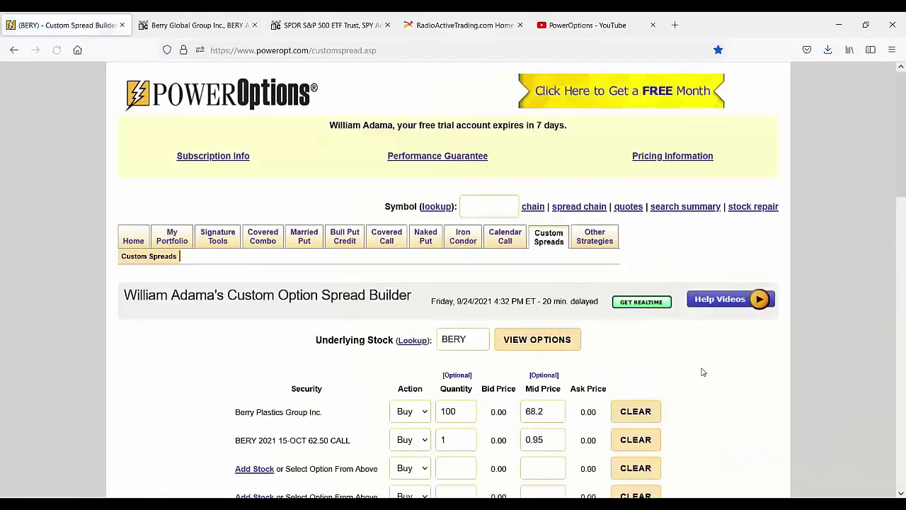
# - Change the 62.50 call line from buy to sell and rerun the analysis
pyautogui.scroll(-1, 692, 374)
pyautogui.scroll(-6, 690, 373)
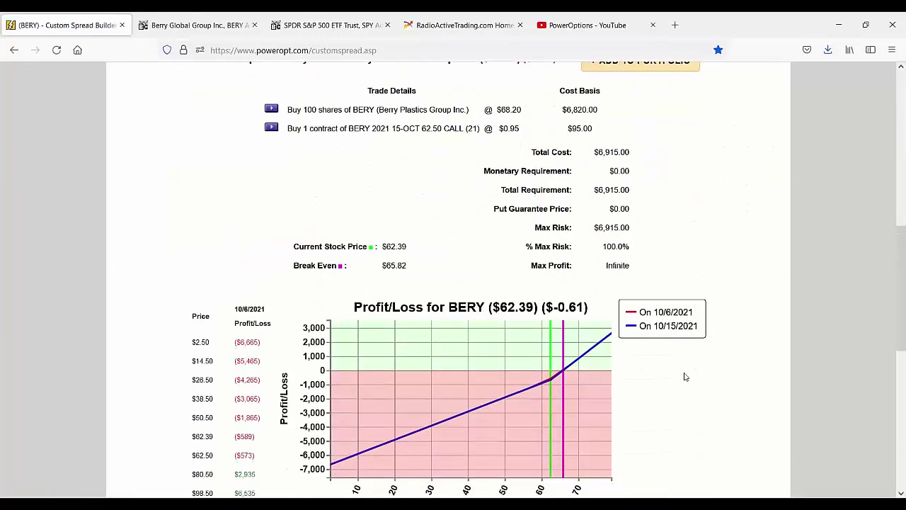
pyautogui.scroll(4, 679, 374)
pyautogui.click(427, 256)
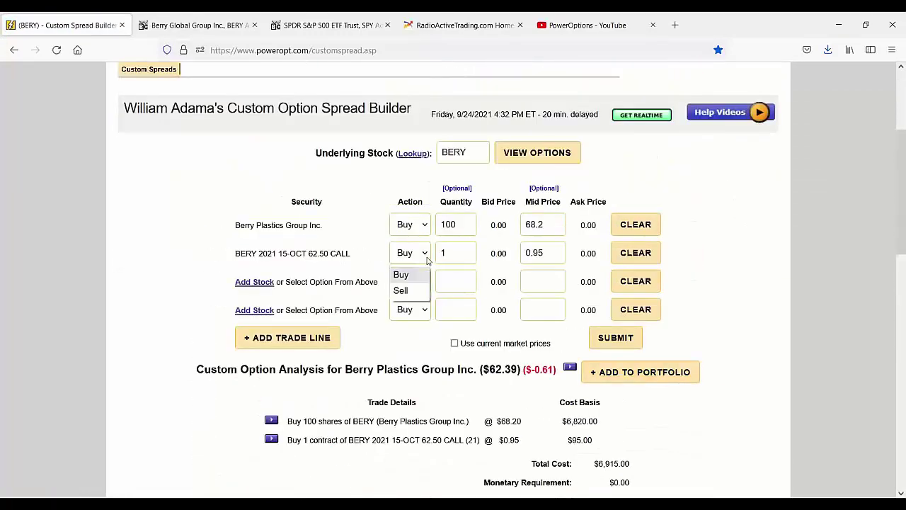
pyautogui.click(416, 291)
pyautogui.click(623, 340)
# - Highlight the -7.1% return and zoom the profit/loss chart to stock prices 44–74
pyautogui.scroll(-5, 547, 435)
pyautogui.scroll(-3, 546, 435)
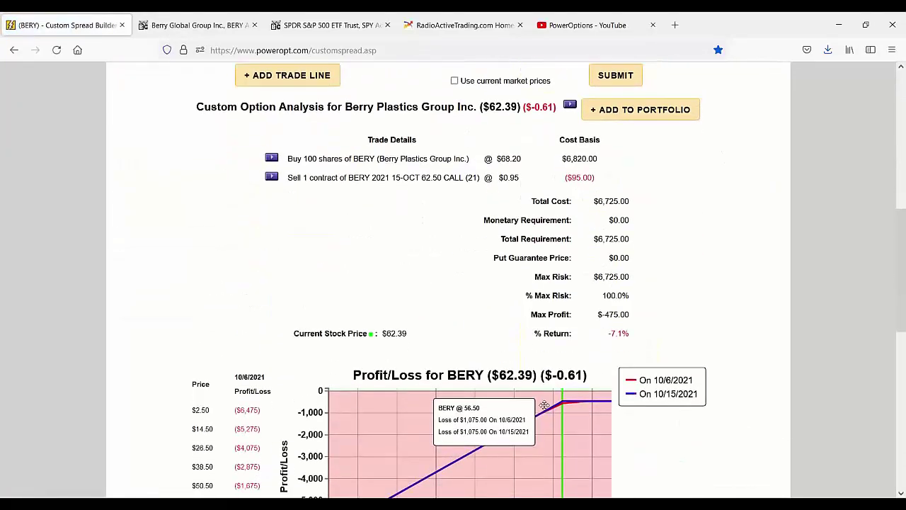
pyautogui.moveTo(604, 223); pyautogui.dragTo(647, 229)
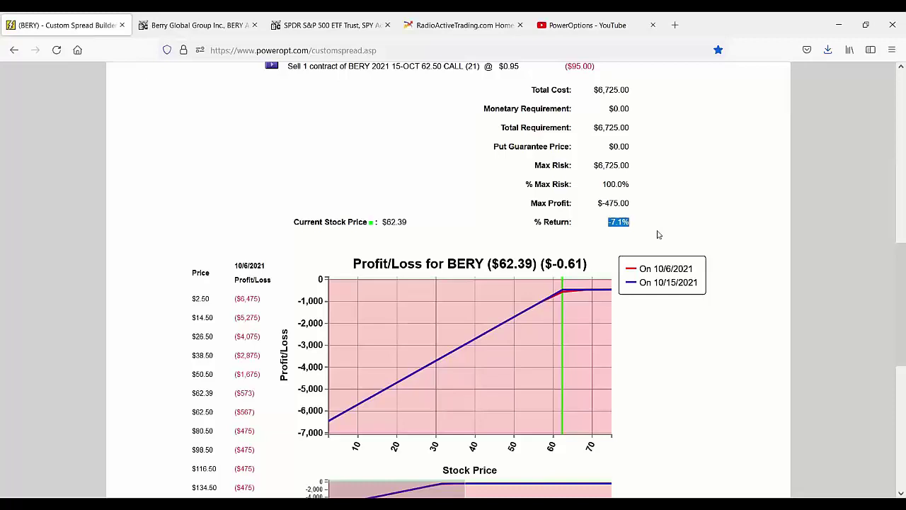
pyautogui.scroll(-2, 658, 255)
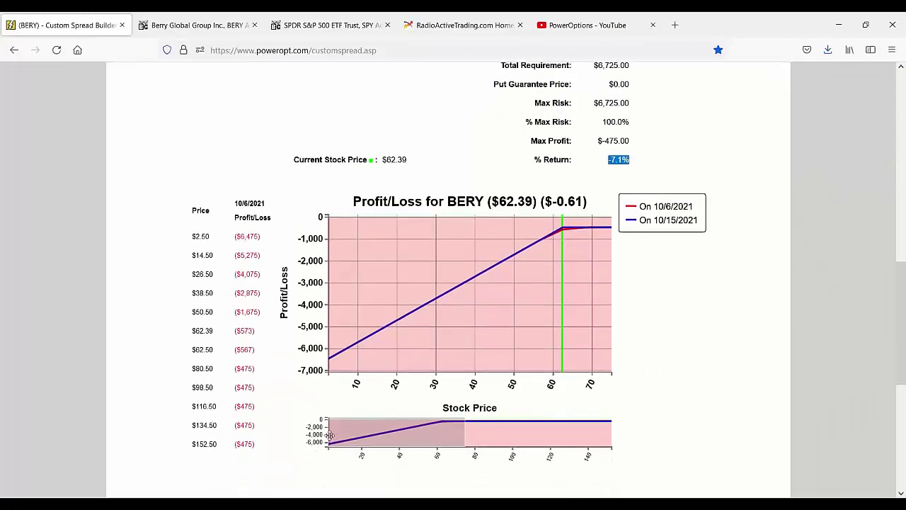
pyautogui.moveTo(329, 435); pyautogui.dragTo(406, 430)
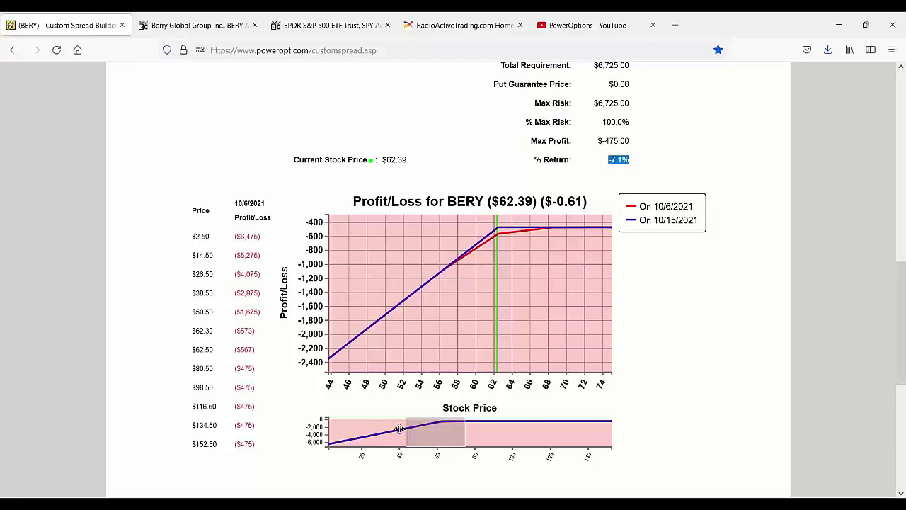
pyautogui.scroll(4, 399, 428)
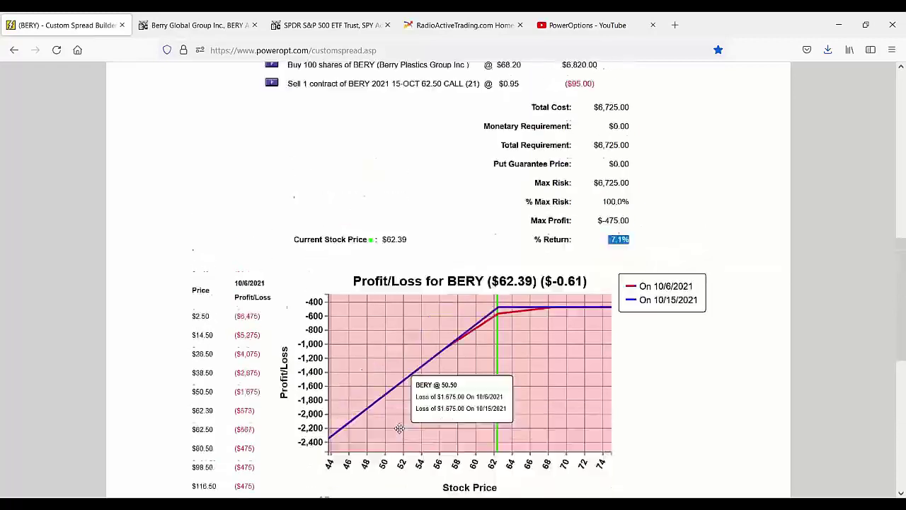
pyautogui.click(422, 252)
pyautogui.moveTo(421, 253); pyautogui.dragTo(449, 253)
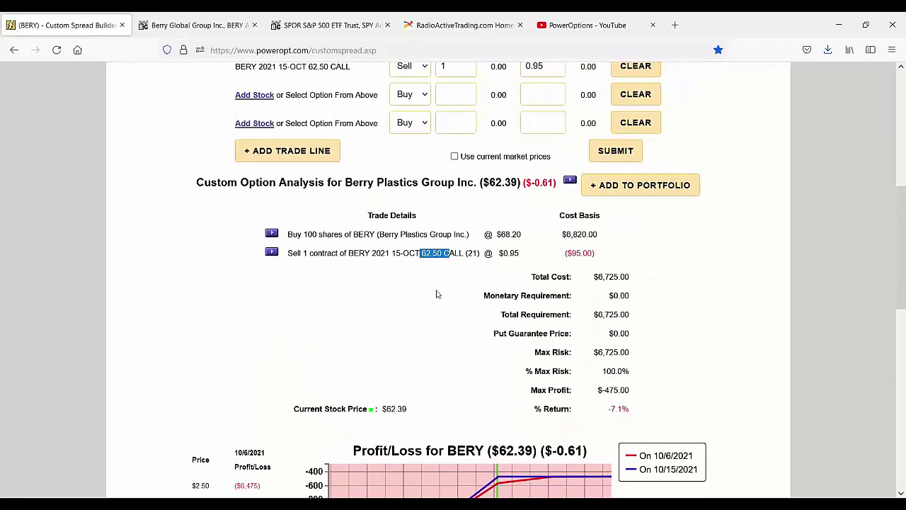
pyautogui.click(514, 252)
pyautogui.moveTo(499, 253); pyautogui.dragTo(535, 260)
pyautogui.moveTo(608, 409); pyautogui.dragTo(661, 417)
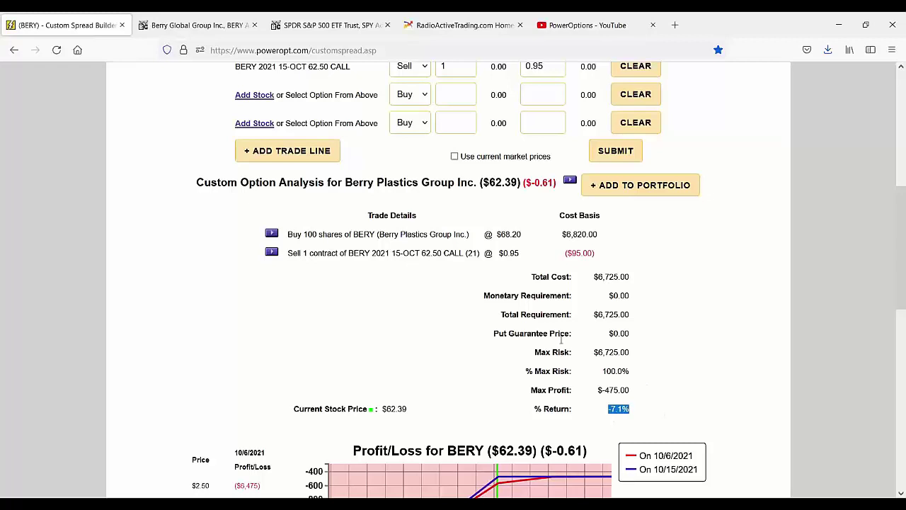
pyautogui.click(417, 255)
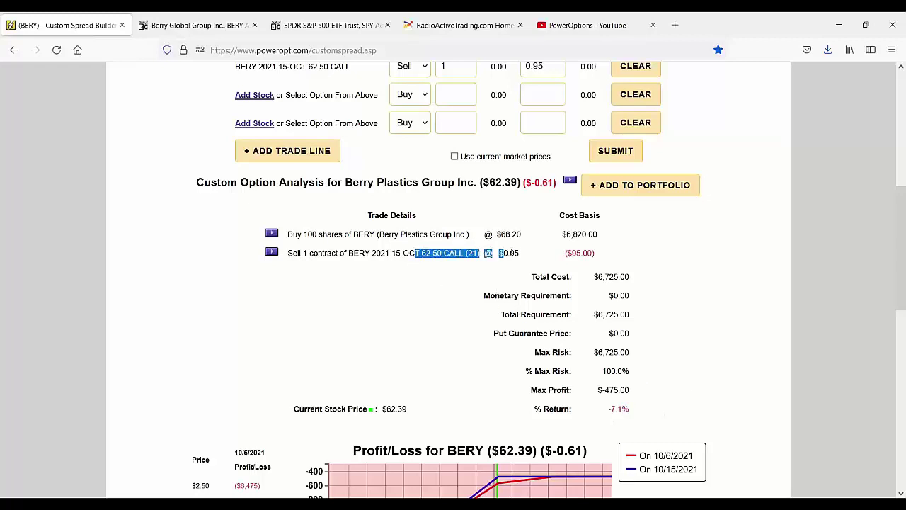
pyautogui.moveTo(508, 253); pyautogui.dragTo(557, 269)
pyautogui.click(462, 263)
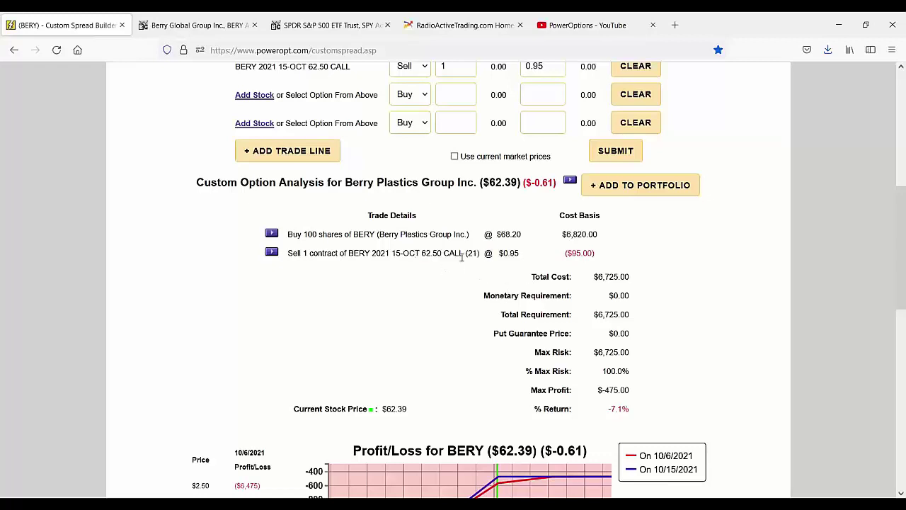
pyautogui.moveTo(421, 254); pyautogui.dragTo(516, 255)
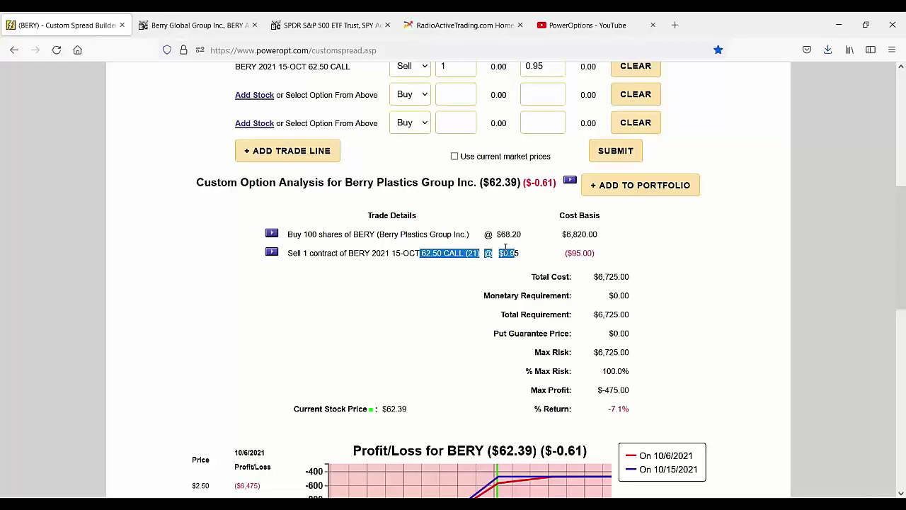
pyautogui.click(464, 290)
pyautogui.scroll(-1, 464, 289)
pyautogui.scroll(-1, 465, 295)
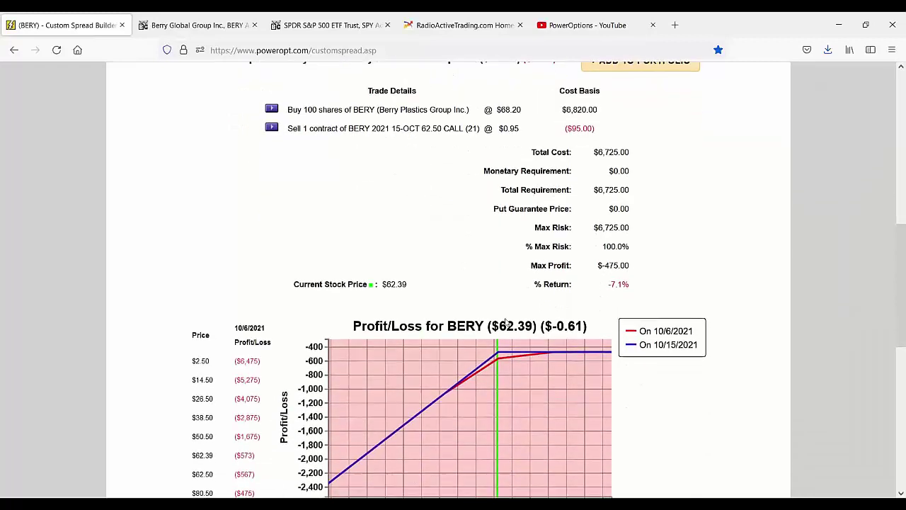
pyautogui.scroll(1, 575, 221)
pyautogui.moveTo(561, 172); pyautogui.dragTo(612, 193)
pyautogui.moveTo(478, 236); pyautogui.dragTo(667, 249)
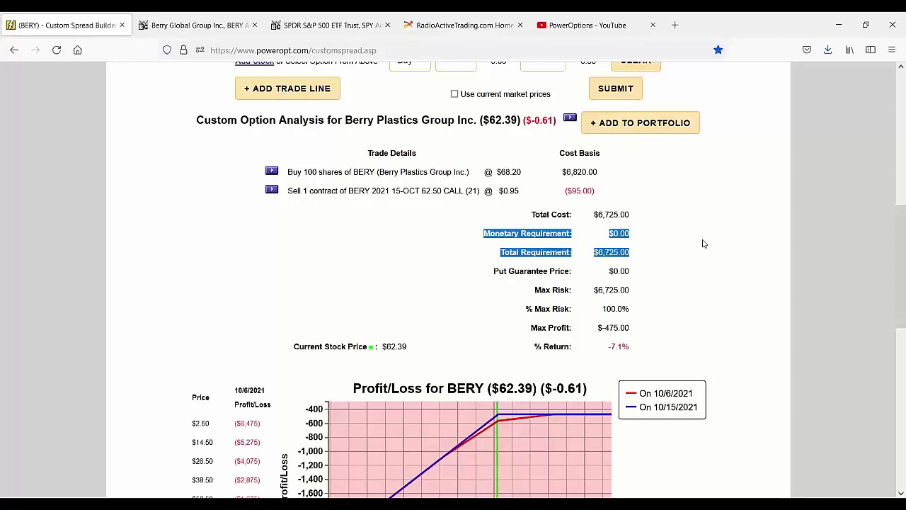
pyautogui.click(563, 225)
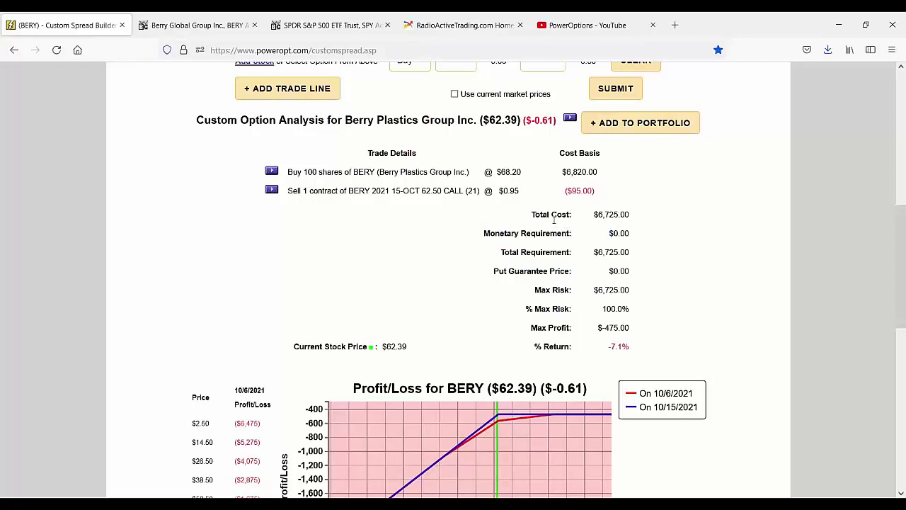
pyautogui.moveTo(414, 190); pyautogui.dragTo(664, 196)
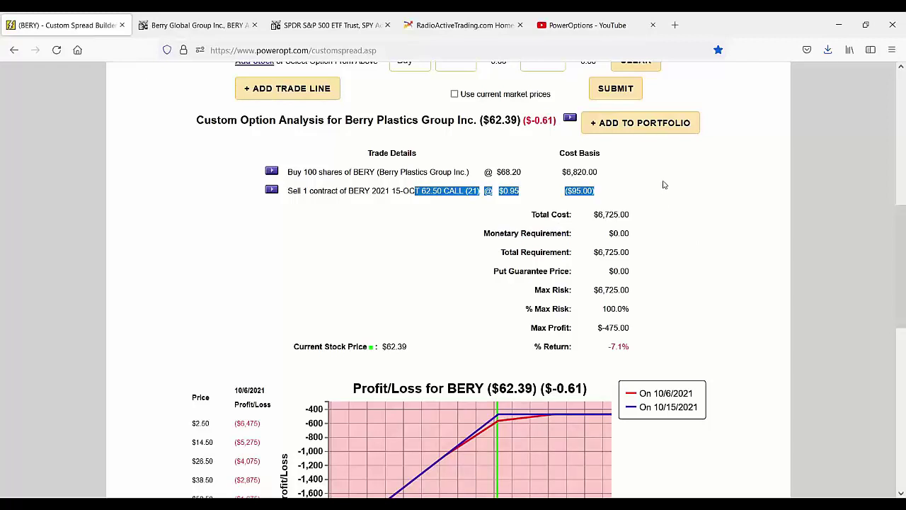
pyautogui.click(591, 204)
pyautogui.moveTo(483, 190); pyautogui.dragTo(627, 196)
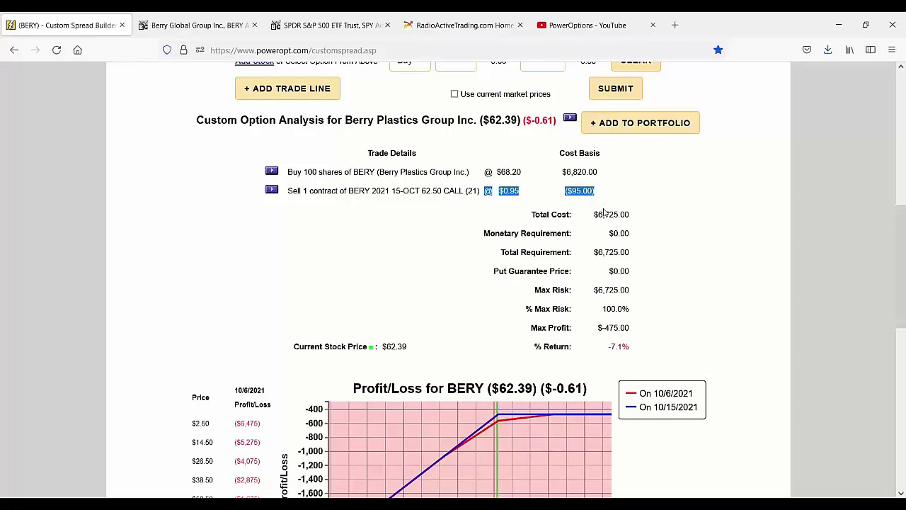
pyautogui.moveTo(496, 173); pyautogui.dragTo(537, 177)
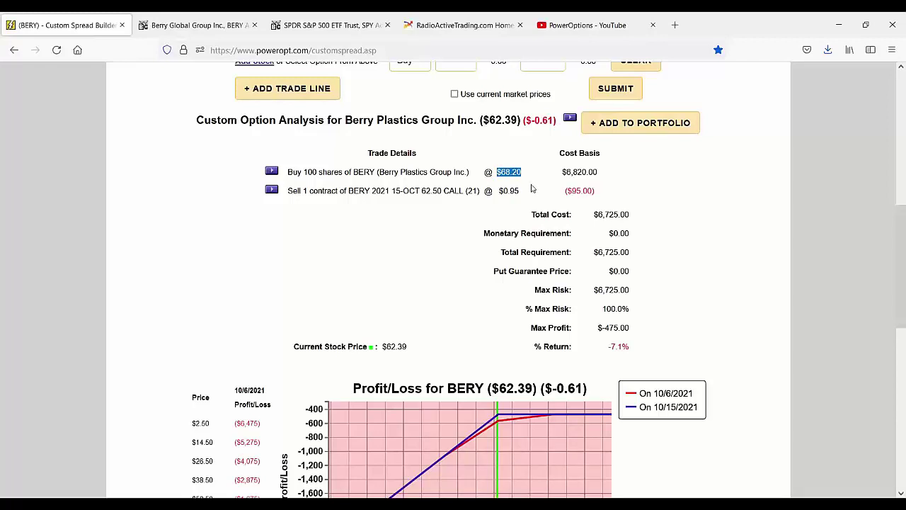
pyautogui.moveTo(498, 192); pyautogui.dragTo(530, 200)
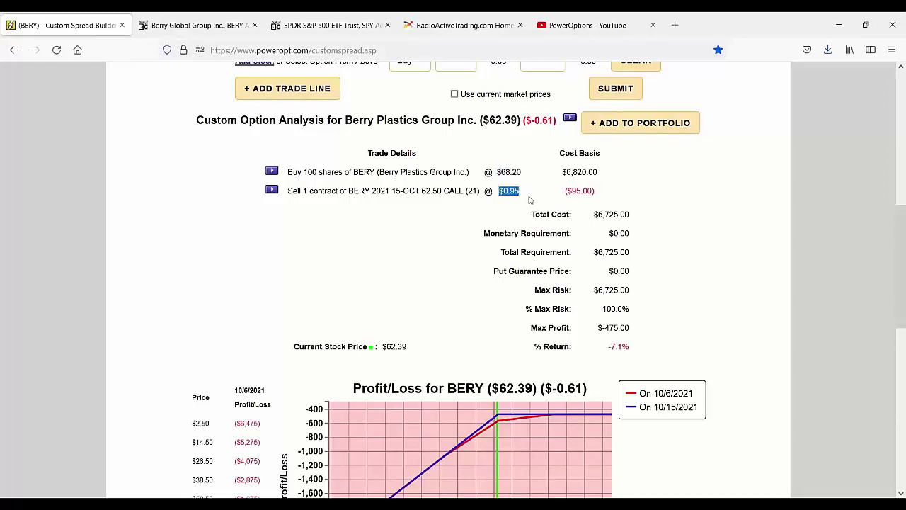
pyautogui.moveTo(532, 172); pyautogui.dragTo(497, 173)
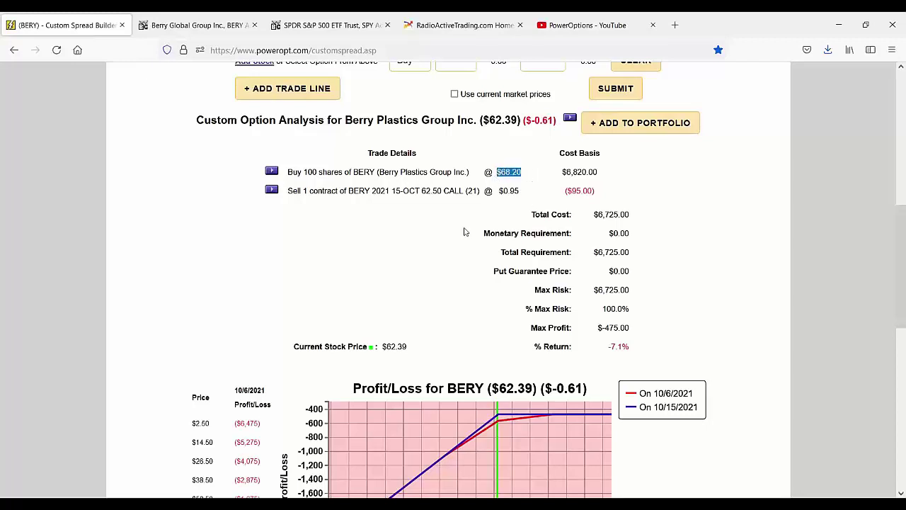
pyautogui.moveTo(659, 217); pyautogui.dragTo(587, 222)
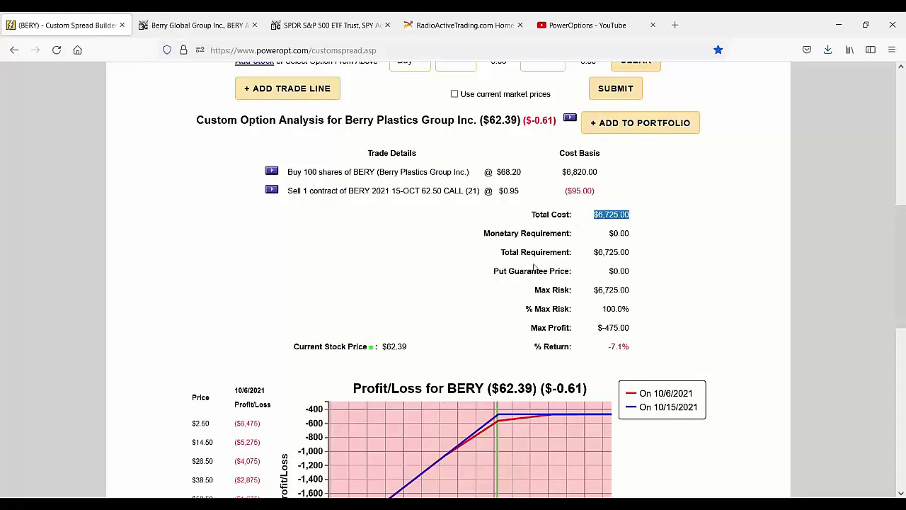
pyautogui.moveTo(381, 190); pyautogui.dragTo(460, 191)
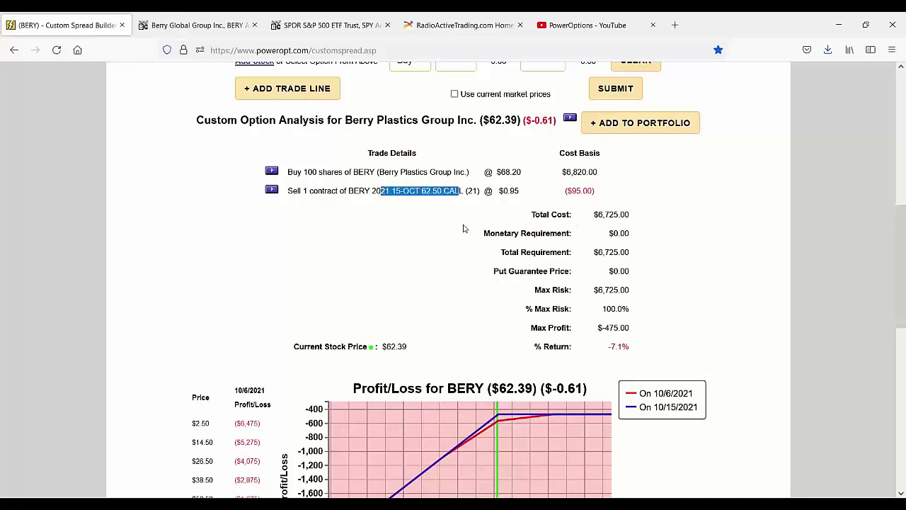
pyautogui.moveTo(529, 328); pyautogui.dragTo(674, 342)
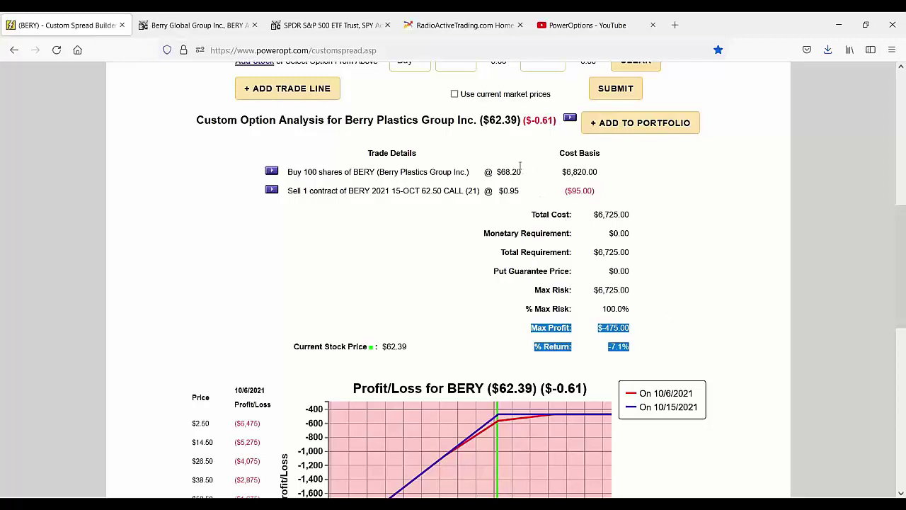
pyautogui.click(499, 171)
pyautogui.moveTo(498, 171); pyautogui.dragTo(525, 173)
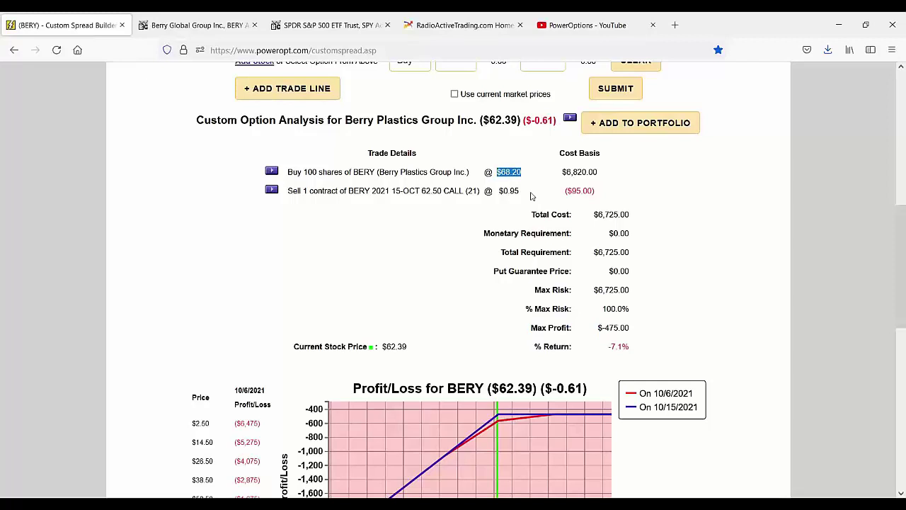
pyautogui.moveTo(393, 194); pyautogui.dragTo(481, 192)
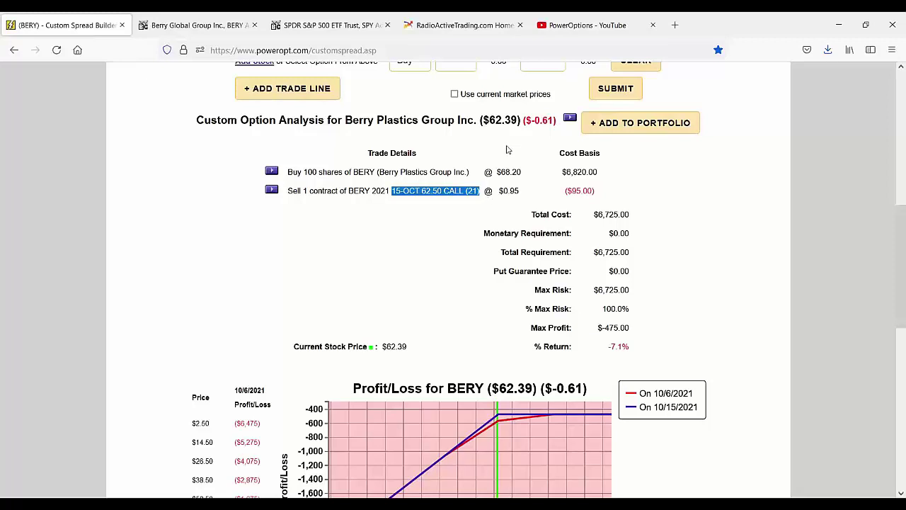
pyautogui.click(445, 192)
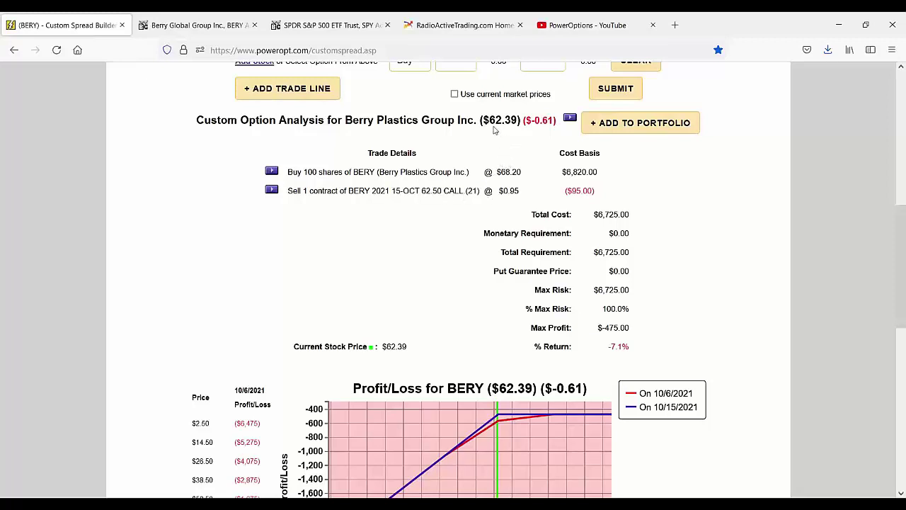
pyautogui.moveTo(483, 120); pyautogui.dragTo(520, 120)
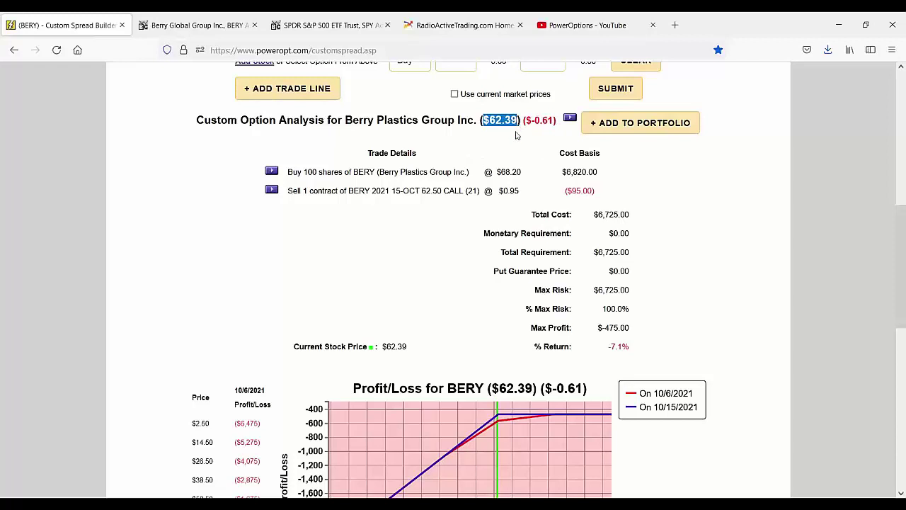
pyautogui.scroll(5, 361, 218)
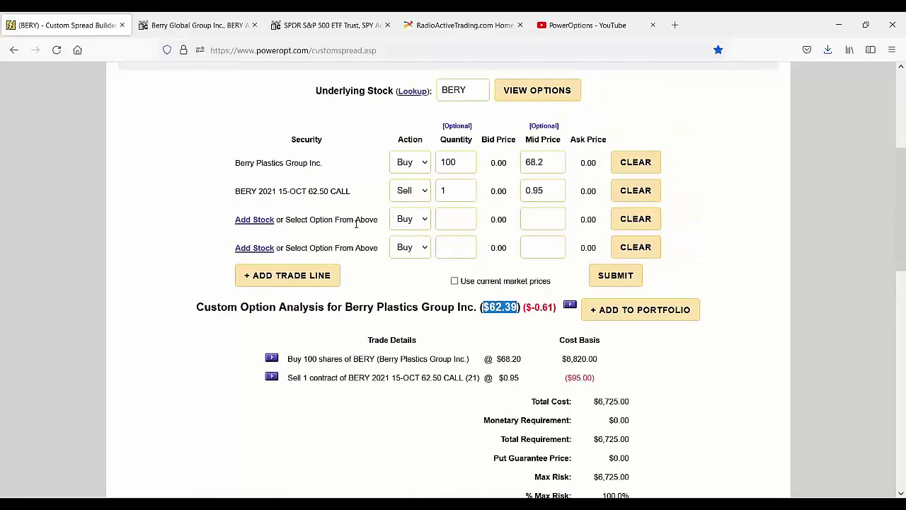
pyautogui.click(546, 192)
pyautogui.scroll(-1, 545, 204)
pyautogui.scroll(-3, 546, 204)
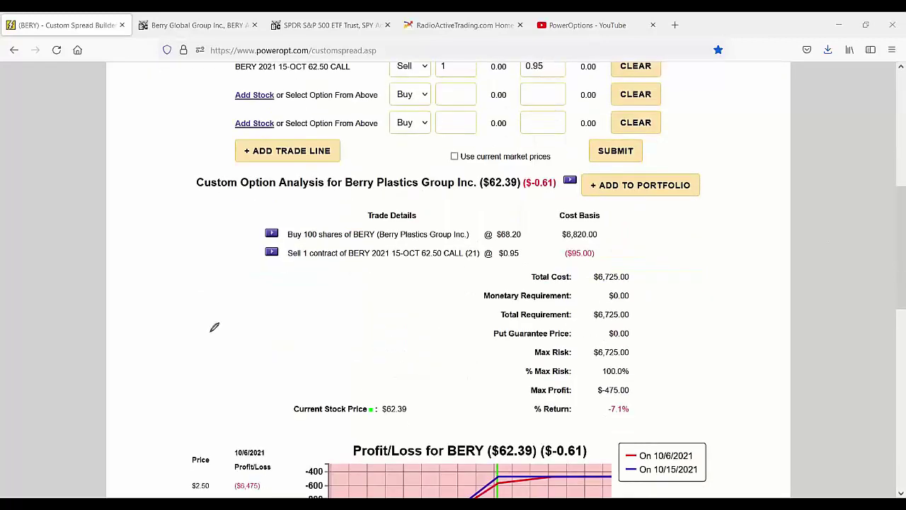
pyautogui.moveTo(210, 331)
pyautogui.mouseDown()
pyautogui.moveTo(317, 326)
pyautogui.moveTo(381, 232)
pyautogui.mouseUp()
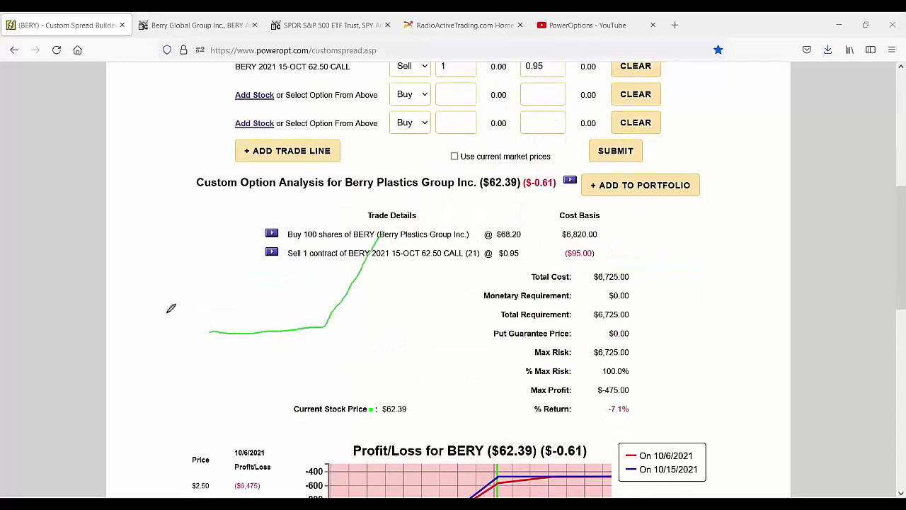
pyautogui.moveTo(167, 313)
pyautogui.mouseDown()
pyautogui.moveTo(191, 338)
pyautogui.moveTo(210, 322)
pyautogui.moveTo(225, 340)
pyautogui.mouseUp()
pyautogui.click(197, 339)
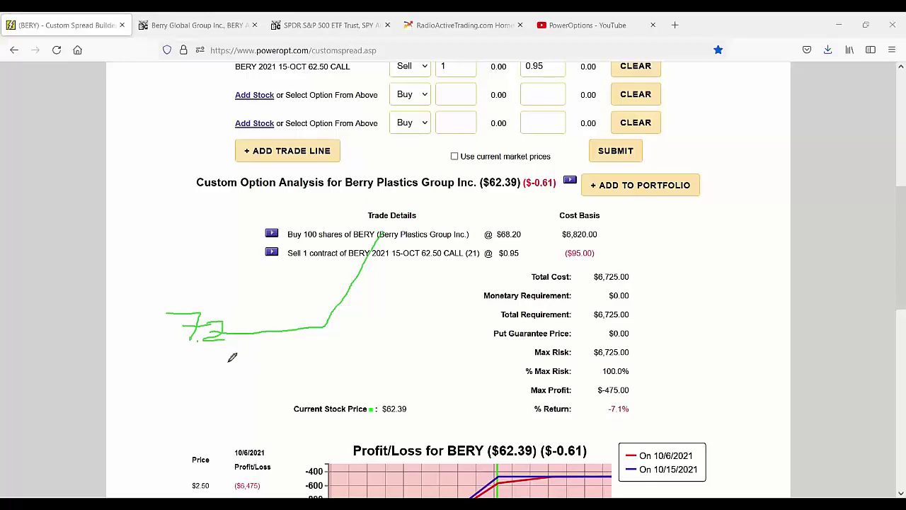
pyautogui.moveTo(273, 316)
pyautogui.mouseDown()
pyautogui.moveTo(273, 335)
pyautogui.moveTo(328, 313)
pyautogui.moveTo(344, 324)
pyautogui.moveTo(326, 315)
pyautogui.moveTo(295, 345)
pyautogui.moveTo(267, 348)
pyautogui.moveTo(298, 358)
pyautogui.moveTo(277, 362)
pyautogui.moveTo(294, 388)
pyautogui.mouseUp()
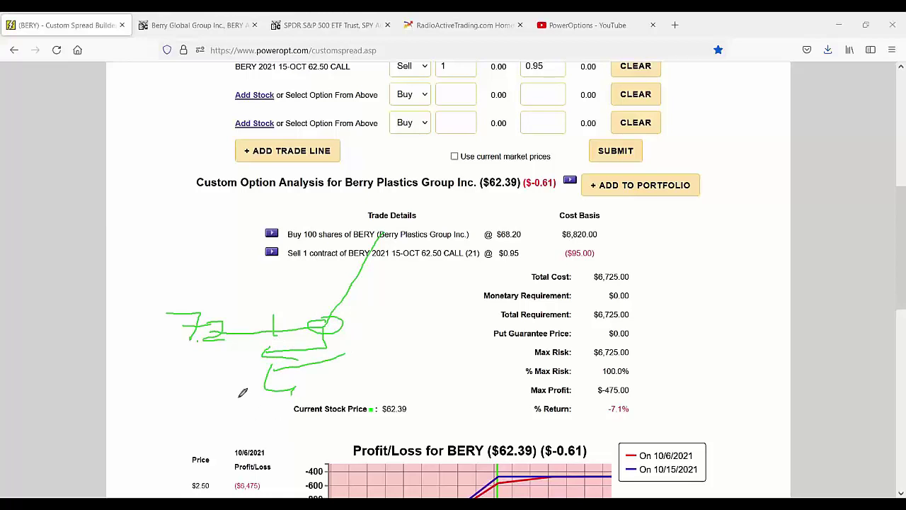
pyautogui.moveTo(379, 342)
pyautogui.mouseDown()
pyautogui.moveTo(408, 303)
pyautogui.moveTo(447, 279)
pyautogui.moveTo(490, 283)
pyautogui.mouseUp()
pyautogui.moveTo(393, 320)
pyautogui.mouseDown()
pyautogui.moveTo(381, 320)
pyautogui.moveTo(408, 322)
pyautogui.mouseUp()
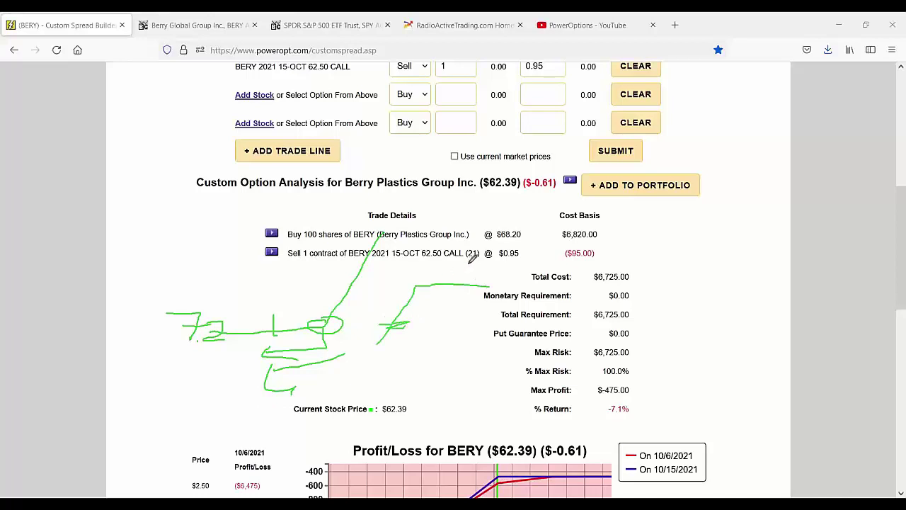
pyautogui.moveTo(462, 287); pyautogui.dragTo(431, 327)
pyautogui.moveTo(320, 312)
pyautogui.mouseDown()
pyautogui.moveTo(347, 326)
pyautogui.moveTo(328, 313)
pyautogui.moveTo(361, 295)
pyautogui.moveTo(375, 312)
pyautogui.moveTo(366, 320)
pyautogui.mouseUp()
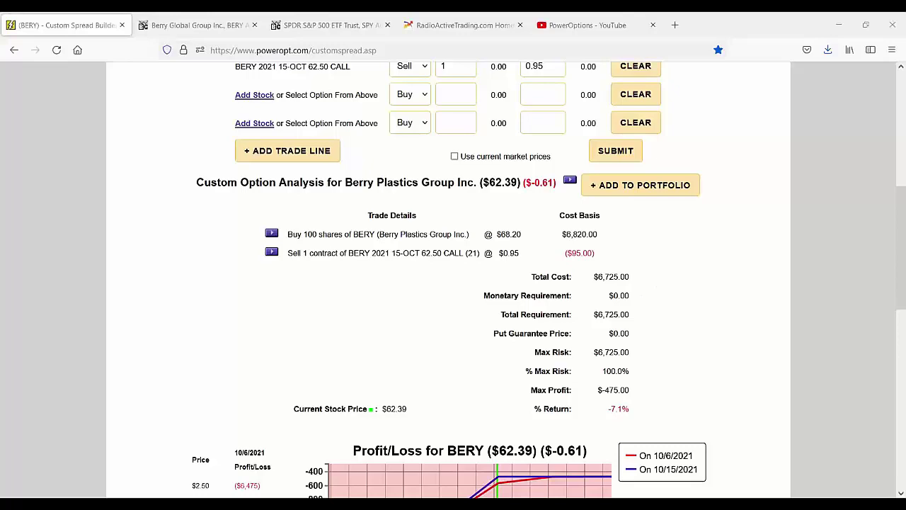
pyautogui.scroll(-2, 637, 255)
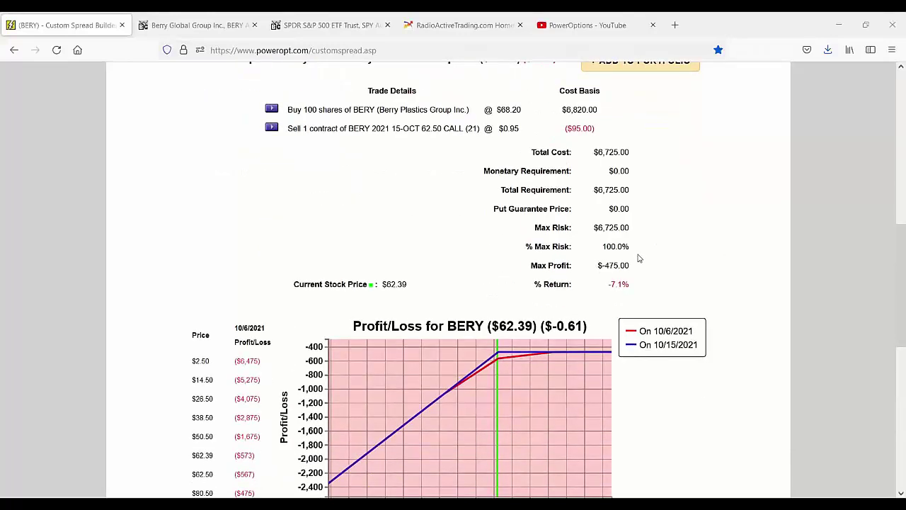
pyautogui.scroll(-2, 638, 259)
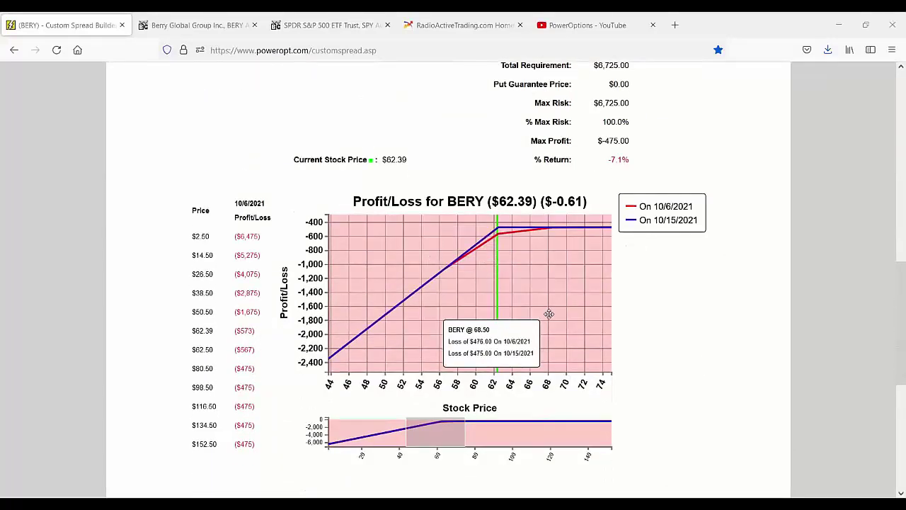
pyautogui.scroll(3, 549, 314)
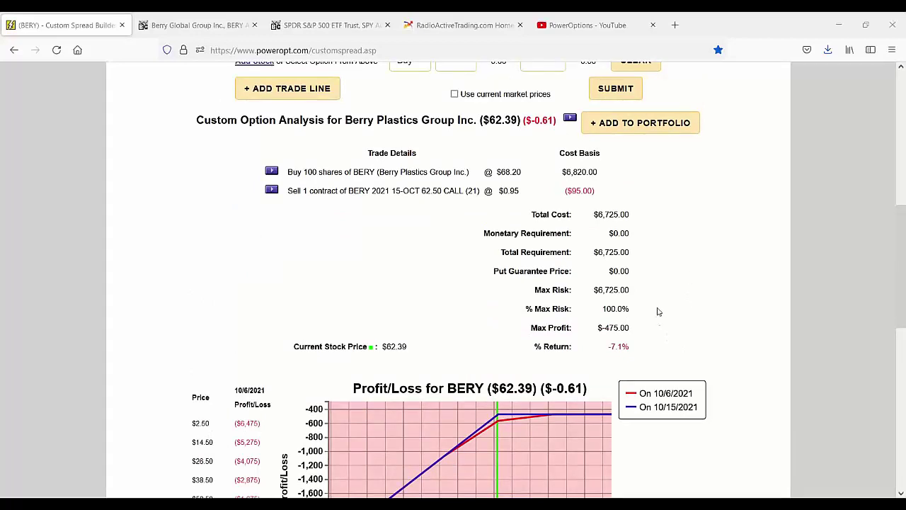
pyautogui.scroll(3, 650, 337)
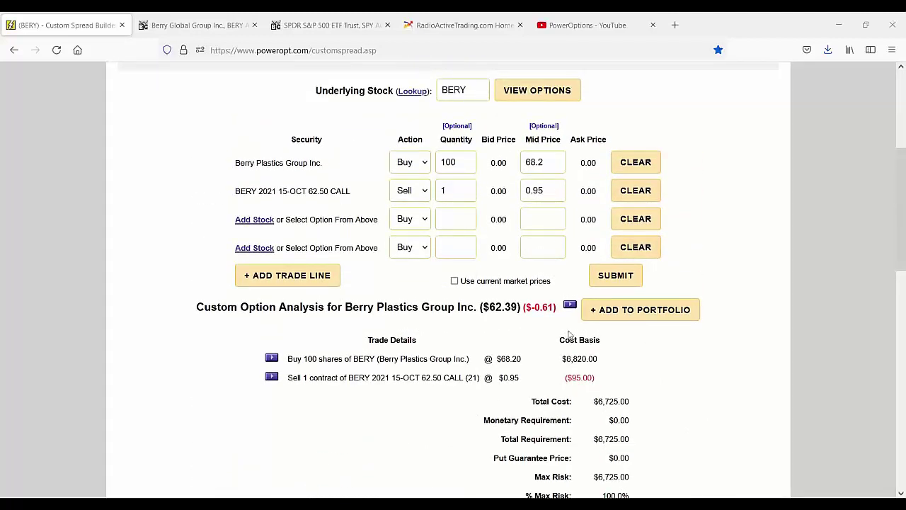
pyautogui.doubleClick(553, 188)
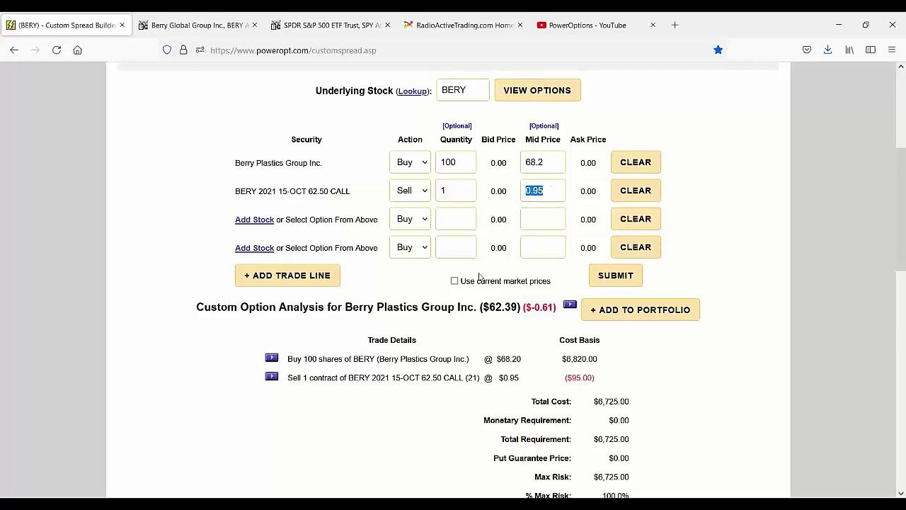
pyautogui.scroll(-2, 479, 277)
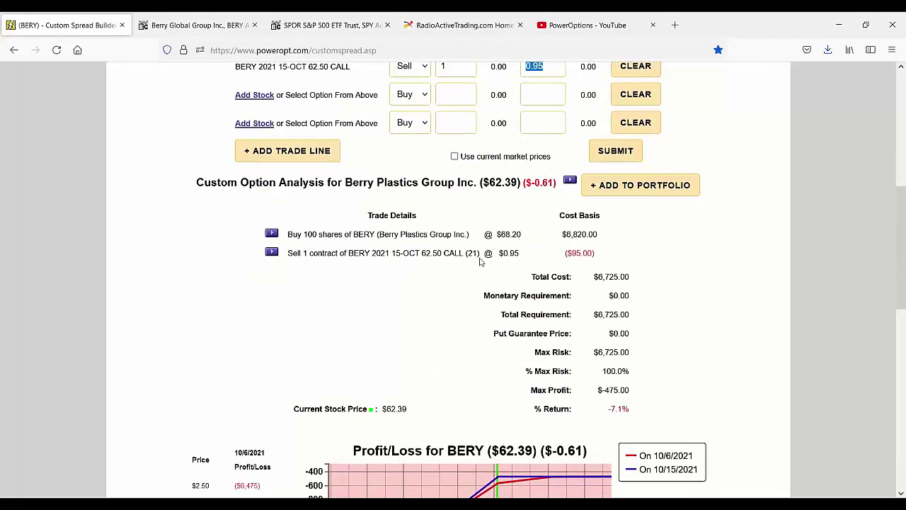
pyautogui.scroll(-2, 479, 261)
pyautogui.moveTo(418, 398)
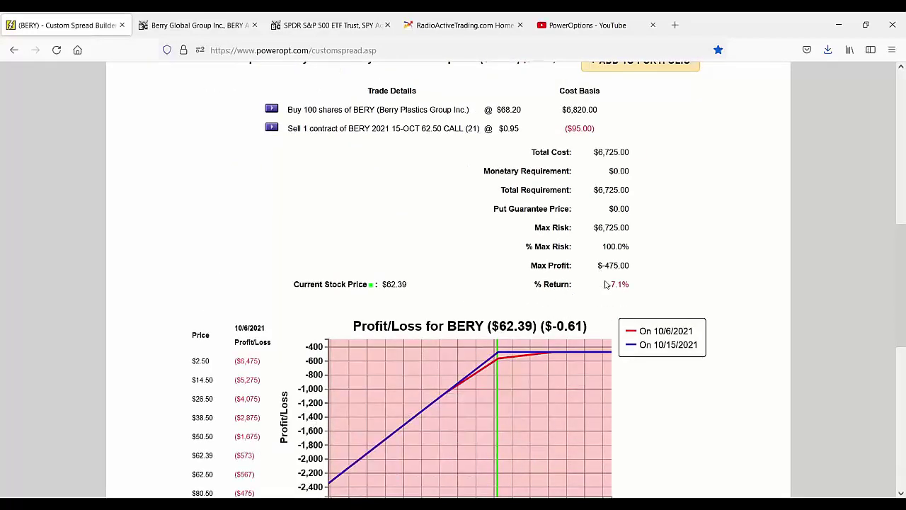
pyautogui.moveTo(605, 284); pyautogui.dragTo(655, 287)
pyautogui.scroll(5, 680, 285)
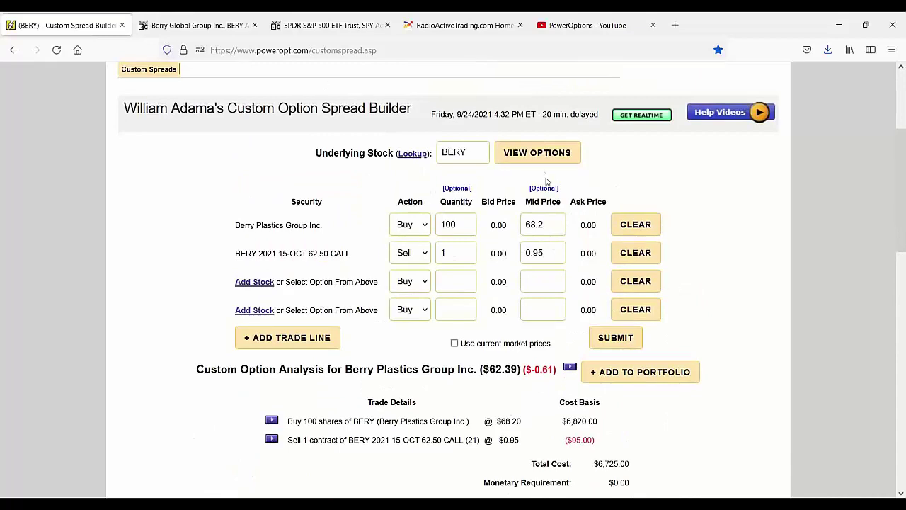
# - Add a bought October 15 2021 57.50 put and resubmit, capping max risk at $1,002.50
pyautogui.click(538, 154)
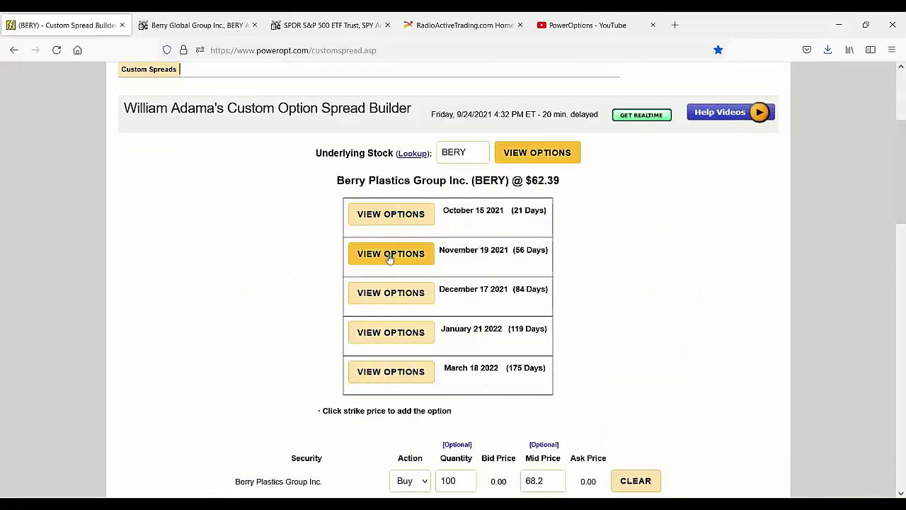
pyautogui.click(400, 222)
pyautogui.scroll(-3, 406, 273)
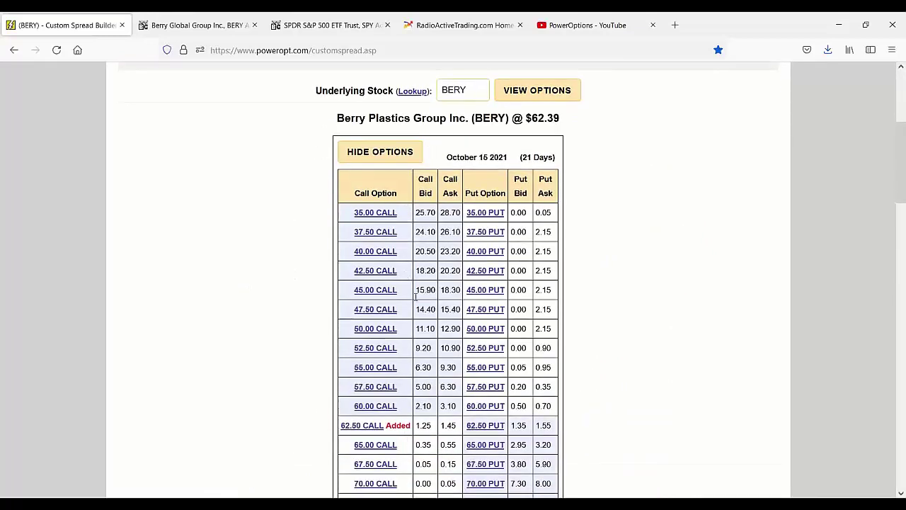
pyautogui.click(489, 325)
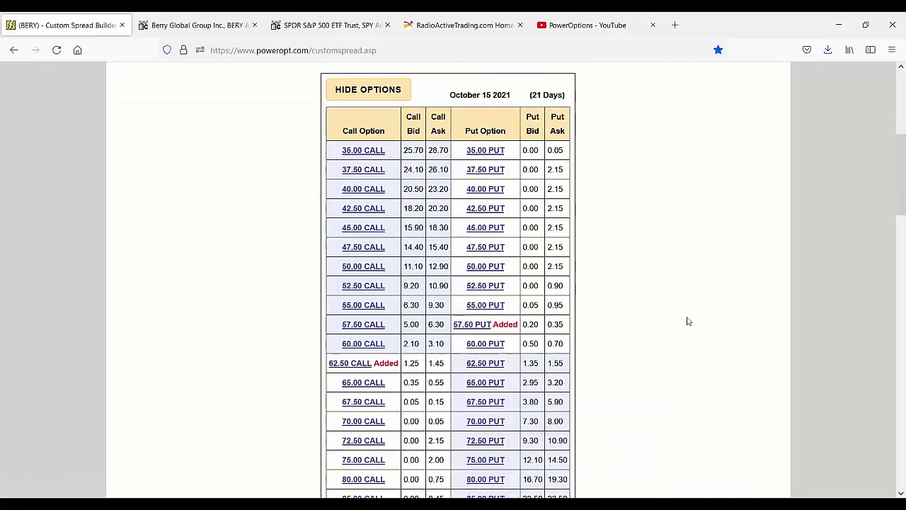
pyautogui.scroll(-6, 681, 316)
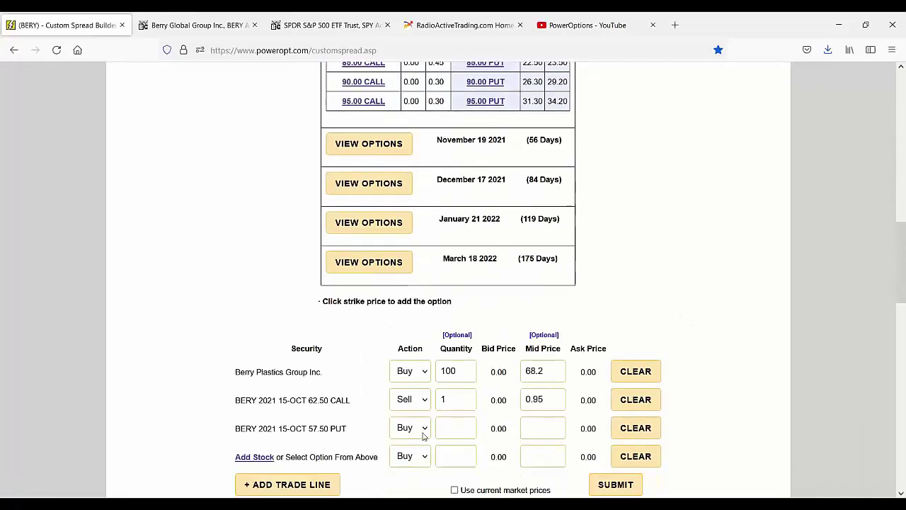
pyautogui.scroll(-3, 609, 453)
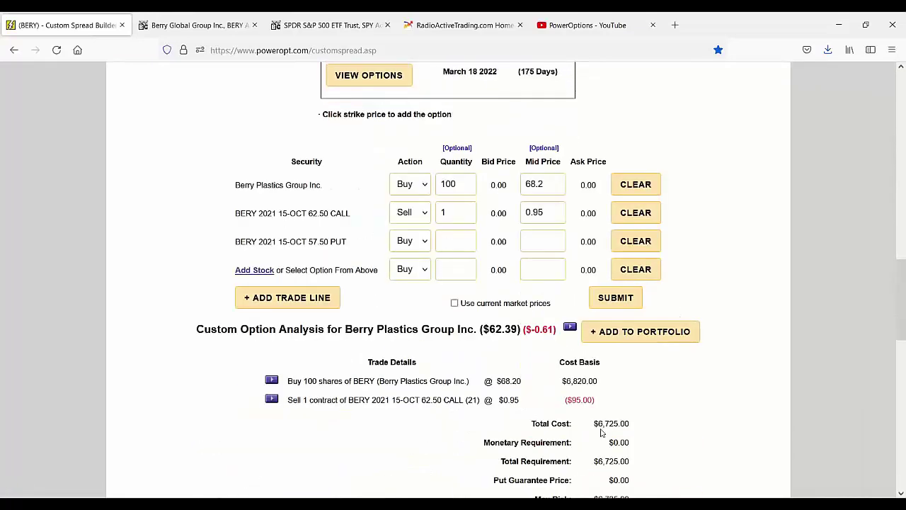
pyautogui.click(616, 298)
pyautogui.scroll(-5, 680, 309)
pyautogui.scroll(-4, 677, 313)
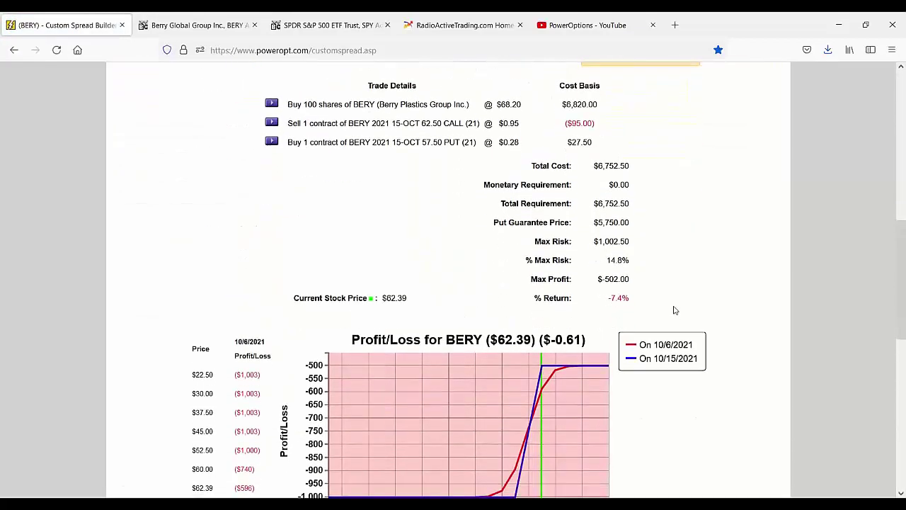
pyautogui.moveTo(603, 243); pyautogui.dragTo(645, 243)
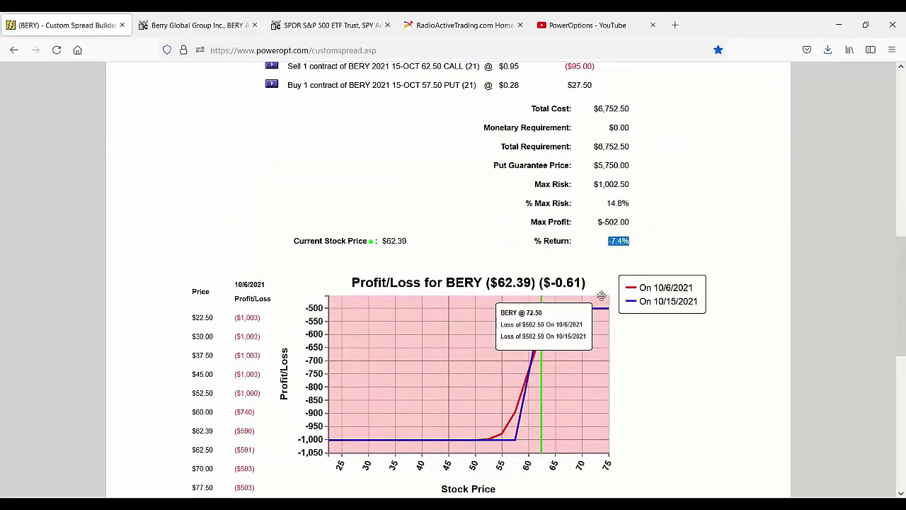
pyautogui.moveTo(603, 205); pyautogui.dragTo(631, 205)
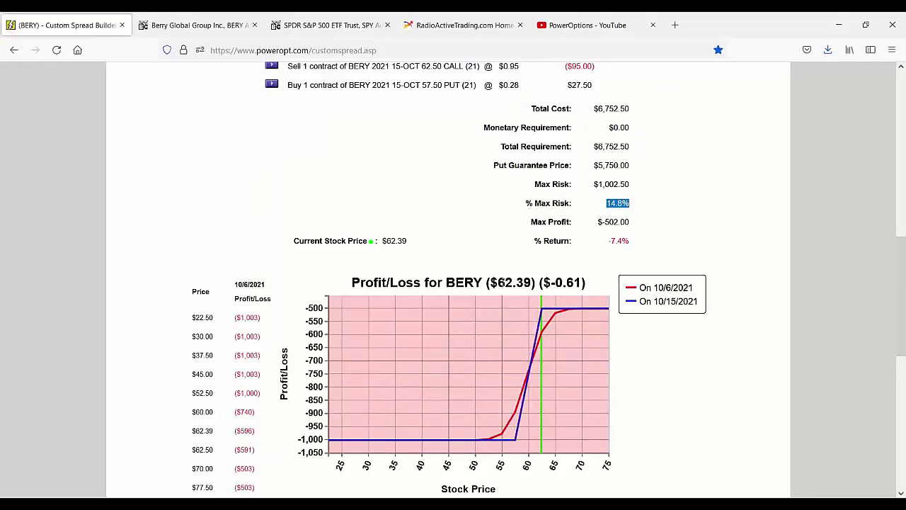
pyautogui.scroll(1, 503, 283)
pyautogui.scroll(-1, 502, 283)
pyautogui.scroll(2, 502, 283)
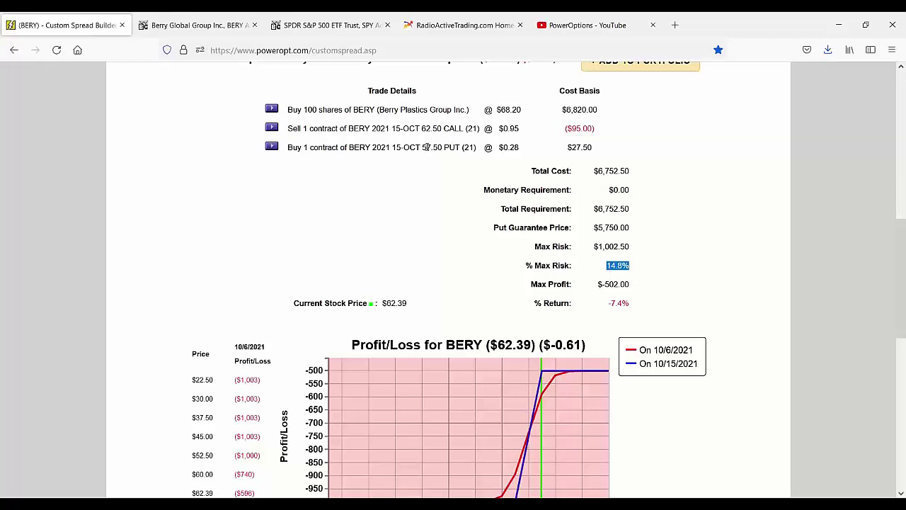
pyautogui.moveTo(416, 147); pyautogui.dragTo(477, 145)
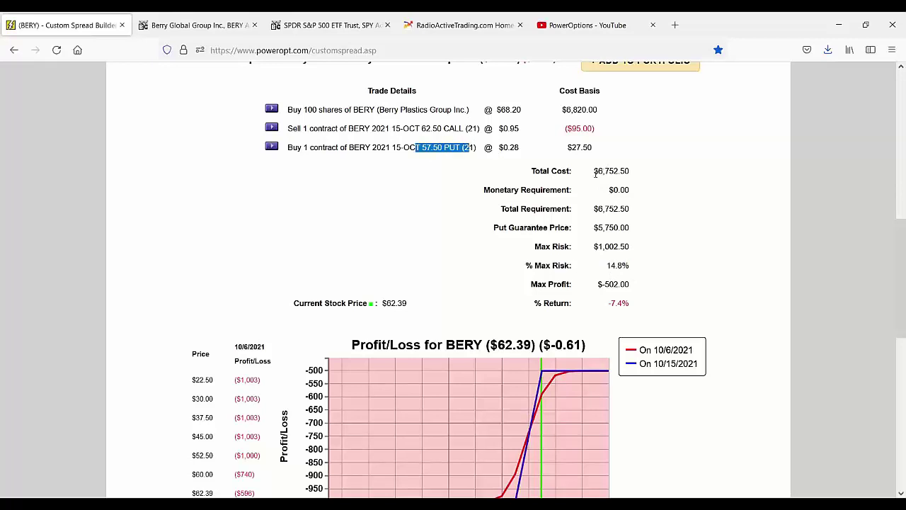
pyautogui.moveTo(595, 172); pyautogui.dragTo(643, 174)
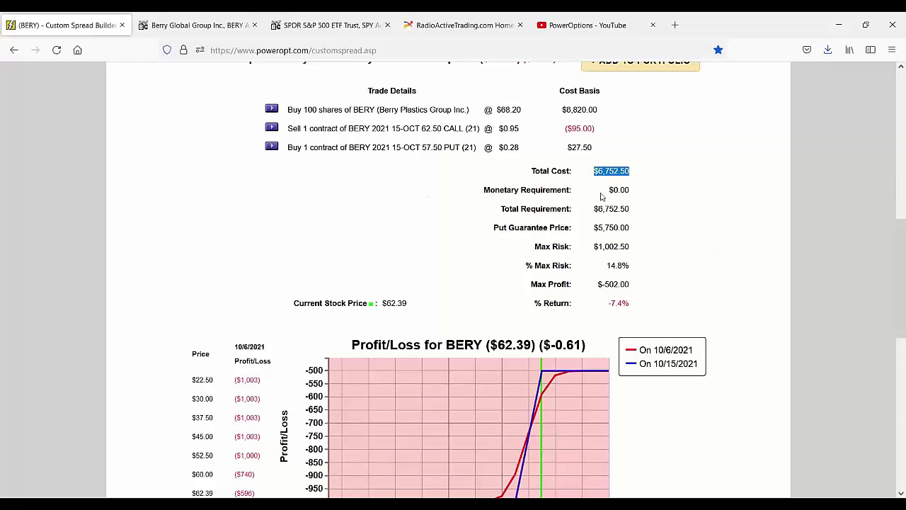
pyautogui.moveTo(522, 252); pyautogui.dragTo(642, 245)
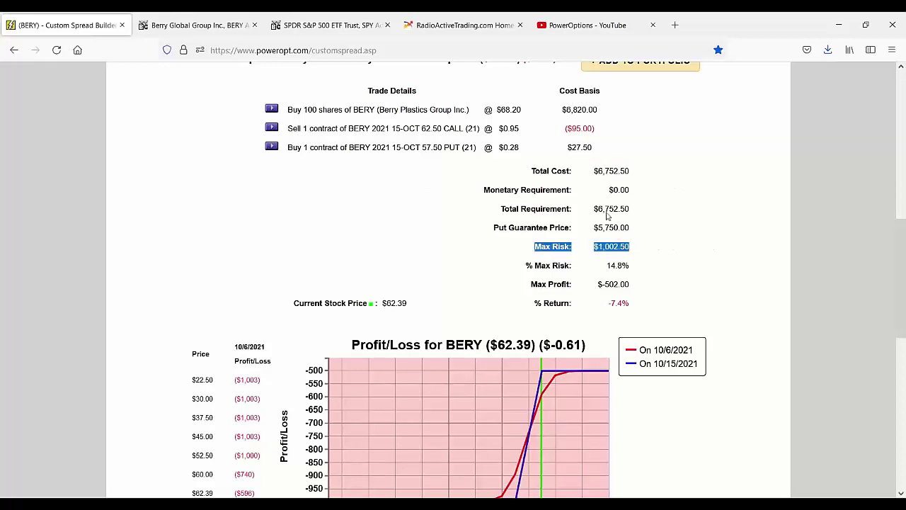
pyautogui.click(596, 172)
pyautogui.moveTo(595, 172); pyautogui.dragTo(642, 175)
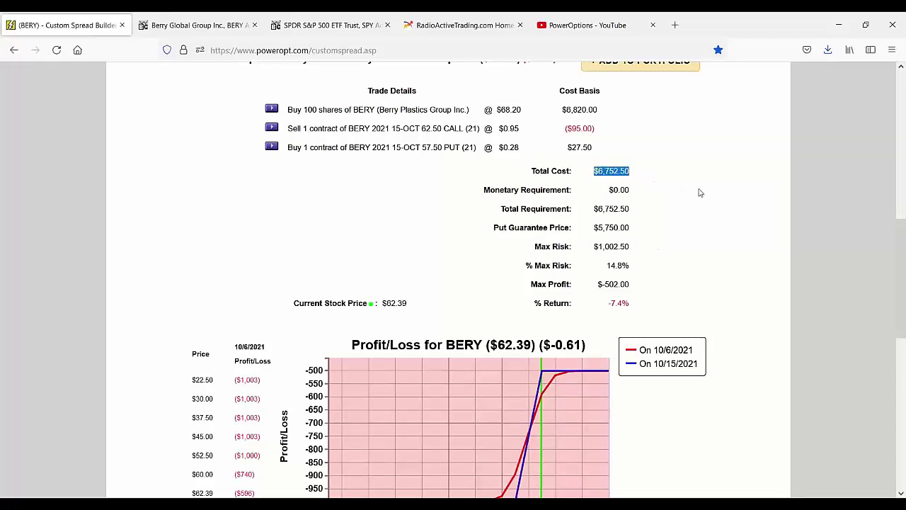
pyautogui.scroll(-2, 661, 220)
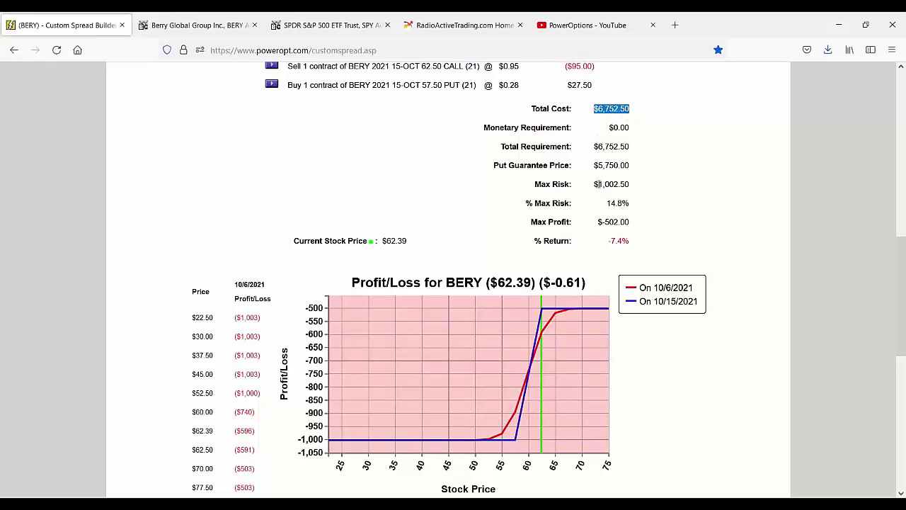
pyautogui.moveTo(594, 184); pyautogui.dragTo(647, 182)
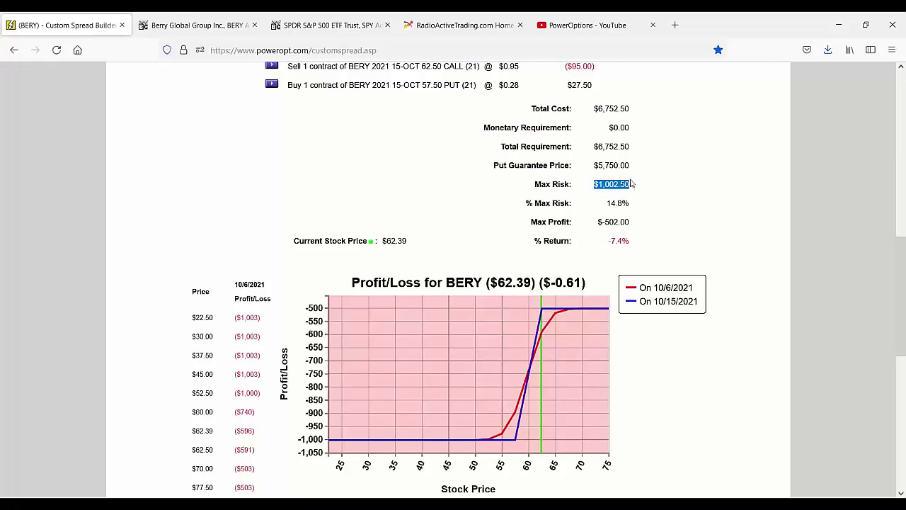
# - Replace the old 68.2 stock mid price with 62.3
pyautogui.scroll(3, 633, 230)
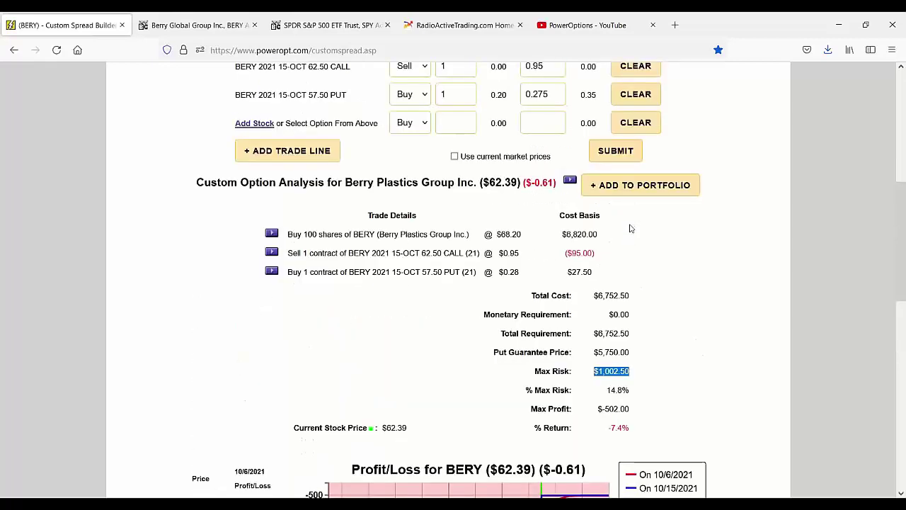
pyautogui.scroll(2, 631, 230)
pyautogui.moveTo(558, 158); pyautogui.dragTo(465, 180)
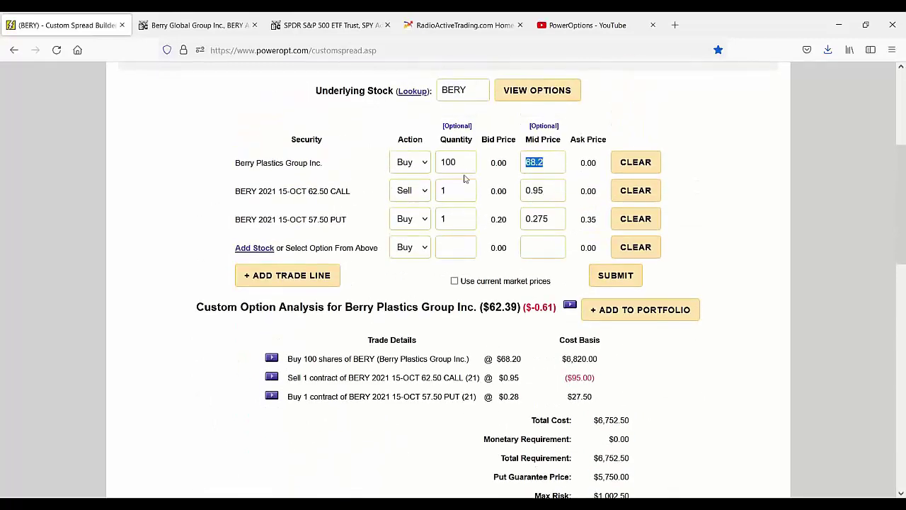
pyautogui.press('BackSpace')
pyautogui.write('62.39')
# - Check the call's 0.95 mid price against the October 15 2021 option chain
pyautogui.moveTo(547, 191); pyautogui.dragTo(506, 191)
pyautogui.click(548, 189)
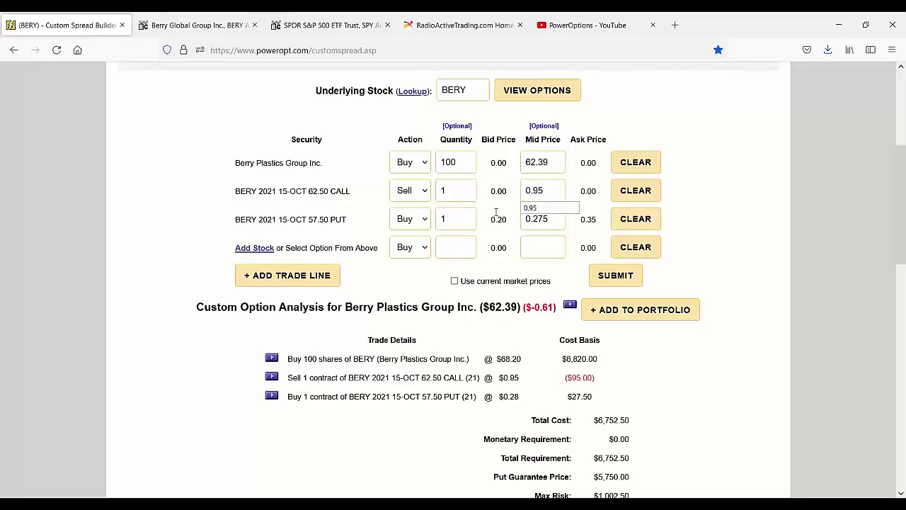
pyautogui.moveTo(295, 193); pyautogui.dragTo(351, 191)
pyautogui.click(548, 192)
pyautogui.click(537, 90)
pyautogui.click(388, 151)
pyautogui.scroll(-3, 396, 169)
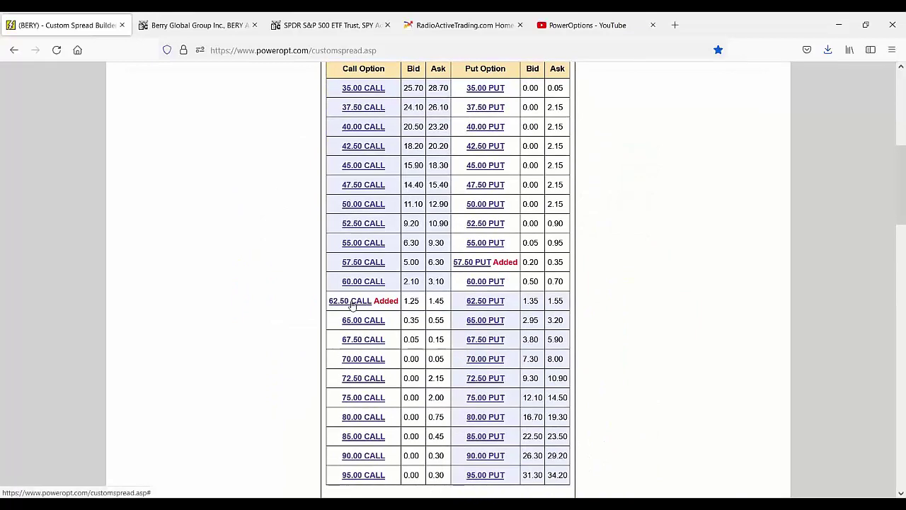
pyautogui.scroll(-8, 404, 314)
pyautogui.scroll(-1, 481, 340)
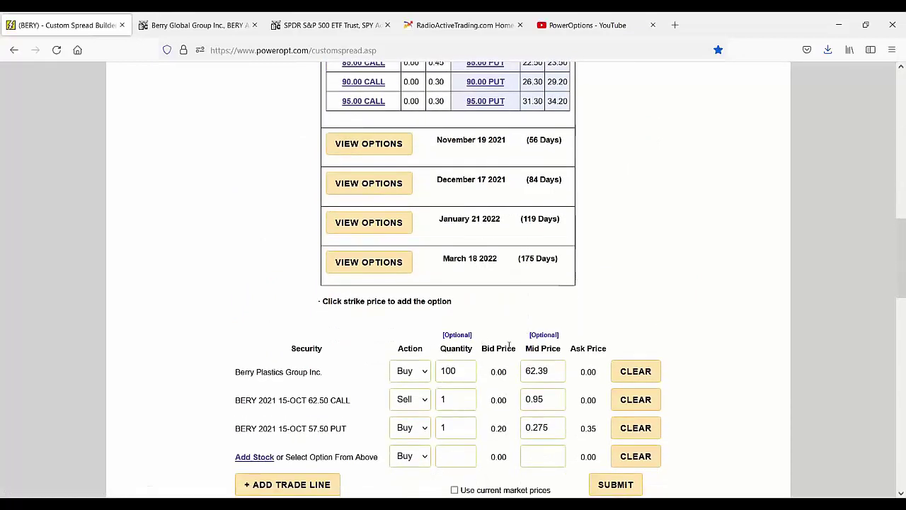
# - Set the stock to 62.39, call to 1.35 and put to 0.28, then recalculate
pyautogui.click(553, 375)
pyautogui.press('Tab')
pyautogui.write('1.35')
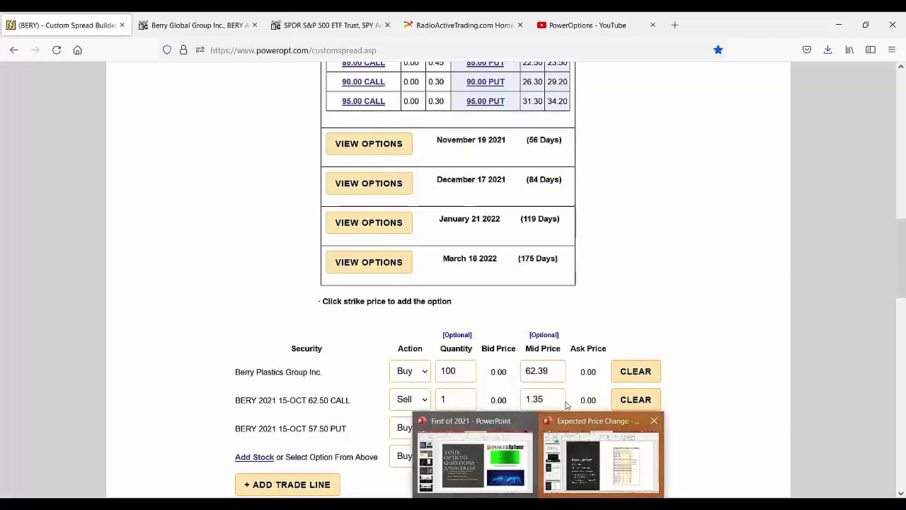
pyautogui.click(559, 427)
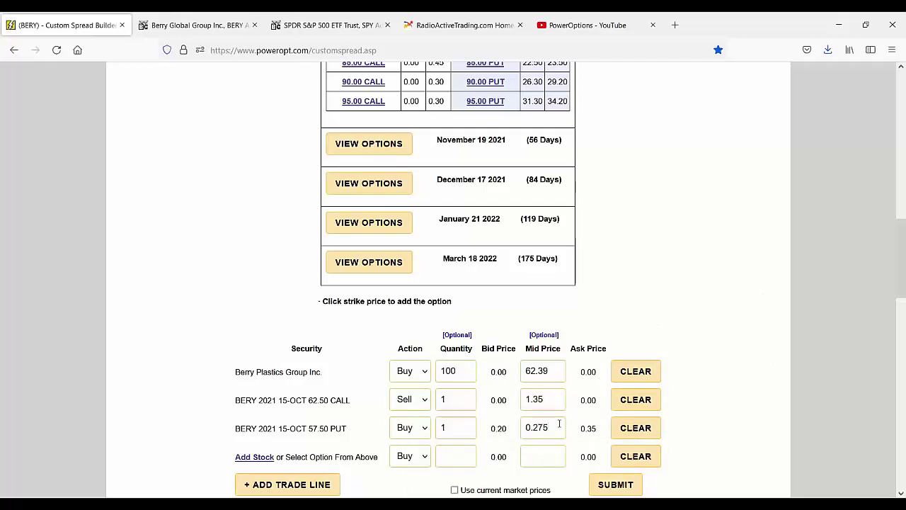
pyautogui.press('BackSpace')
pyautogui.press('BackSpace')
pyautogui.write('8')
pyautogui.click(619, 485)
# - Review the 1.9% return and 6.2% max risk figures and the profit/loss chart
pyautogui.scroll(-5, 608, 378)
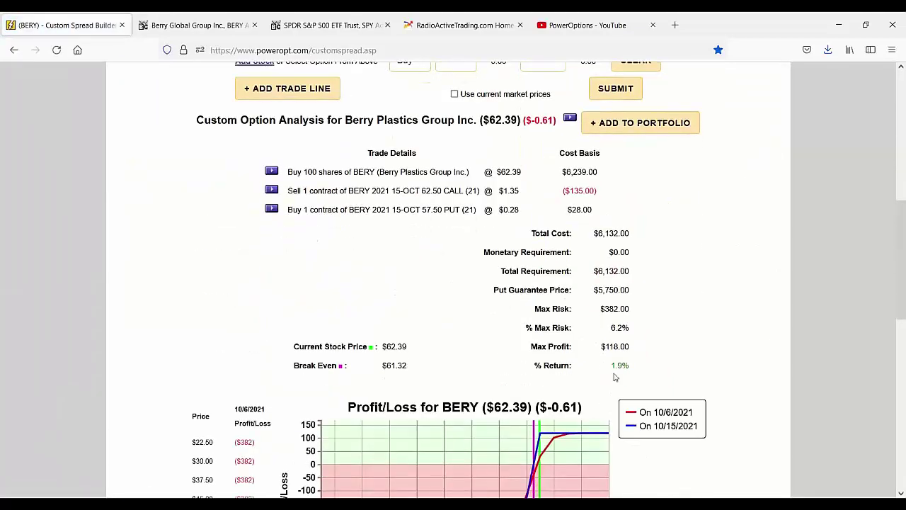
pyautogui.scroll(-1, 614, 378)
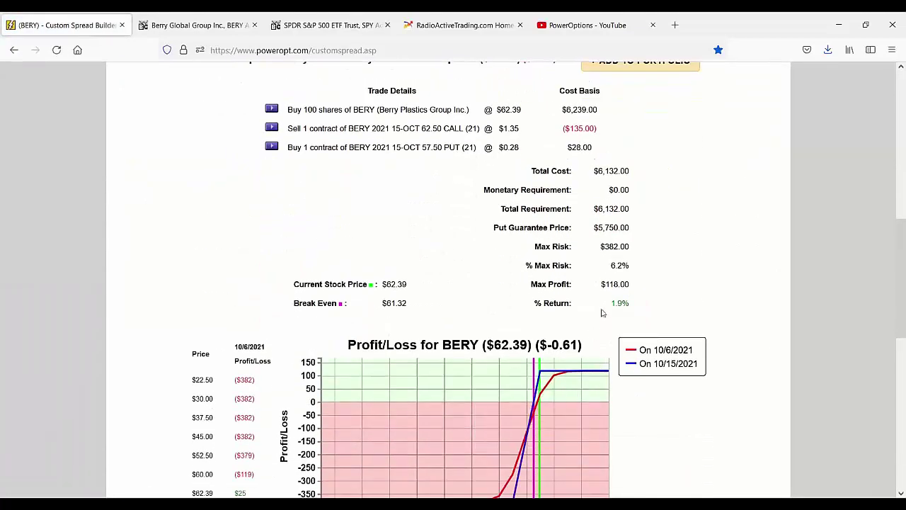
pyautogui.moveTo(609, 304); pyautogui.dragTo(649, 308)
pyautogui.moveTo(608, 265); pyautogui.dragTo(631, 266)
pyautogui.scroll(-2, 602, 321)
pyautogui.click(672, 351)
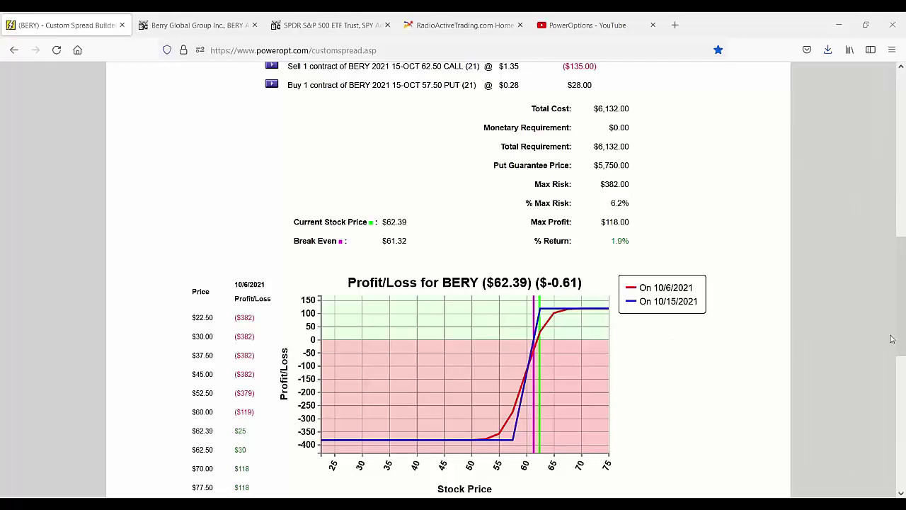
pyautogui.moveTo(610, 369)
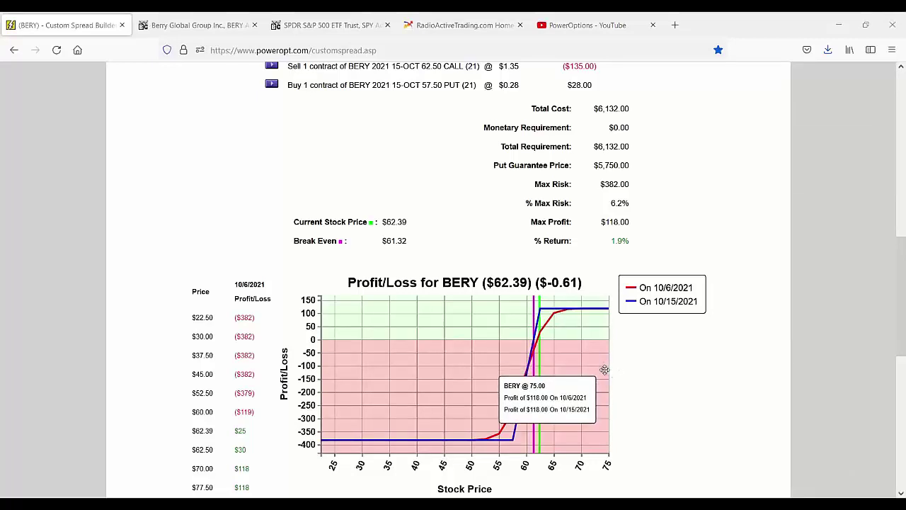
# - Return to the top of the page and enter BERY in the Symbol lookup box
pyautogui.scroll(3, 609, 378)
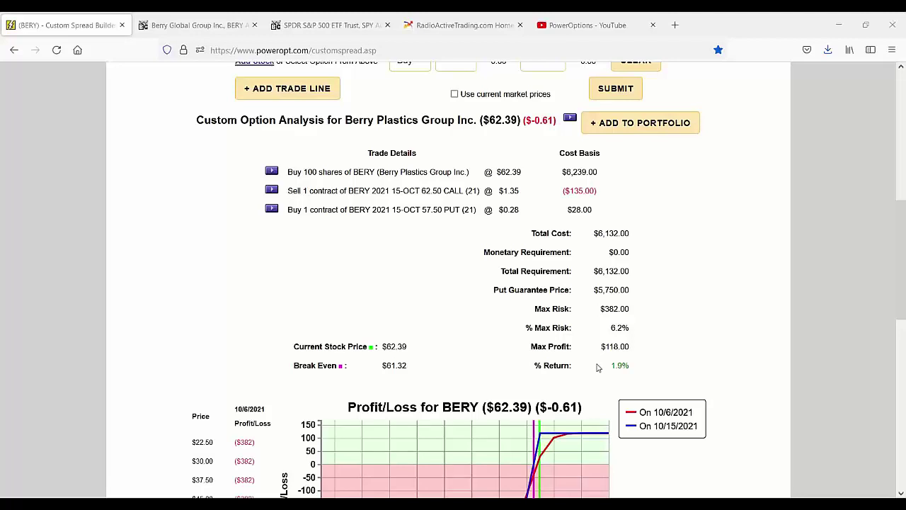
pyautogui.scroll(6, 551, 340)
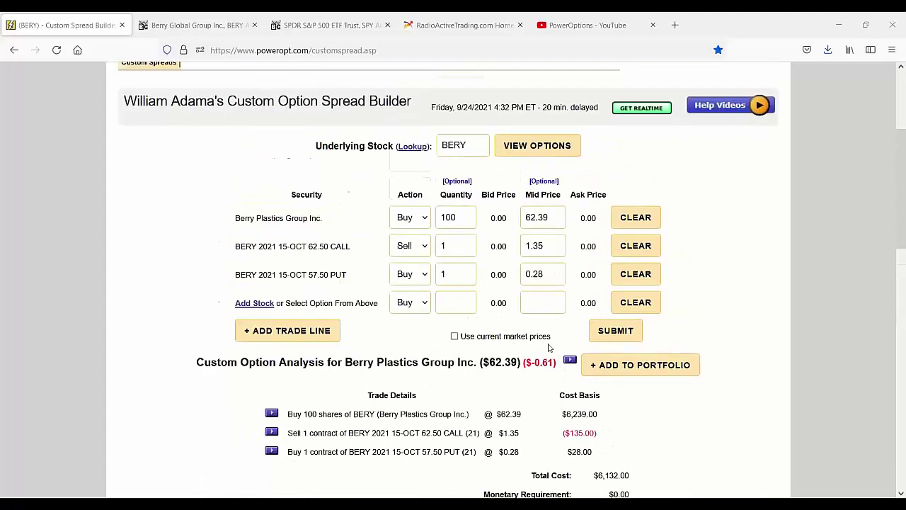
pyautogui.scroll(1, 549, 347)
pyautogui.moveTo(561, 225); pyautogui.dragTo(480, 239)
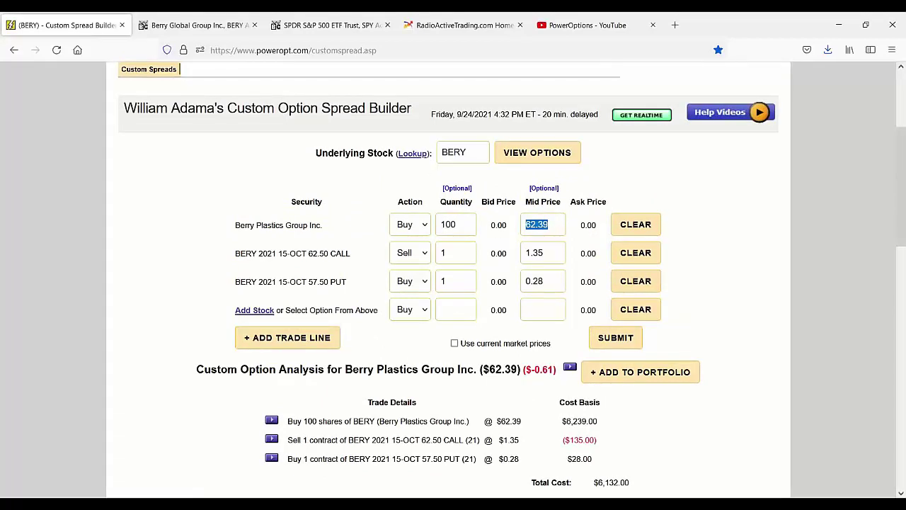
pyautogui.scroll(2, 686, 233)
pyautogui.click(686, 233)
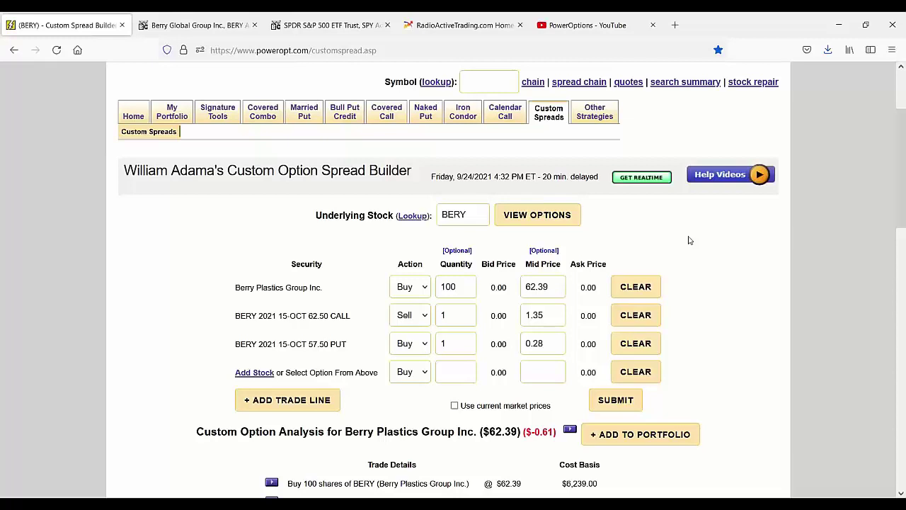
pyautogui.scroll(3, 445, 221)
pyautogui.click(459, 206)
pyautogui.write('BERY')
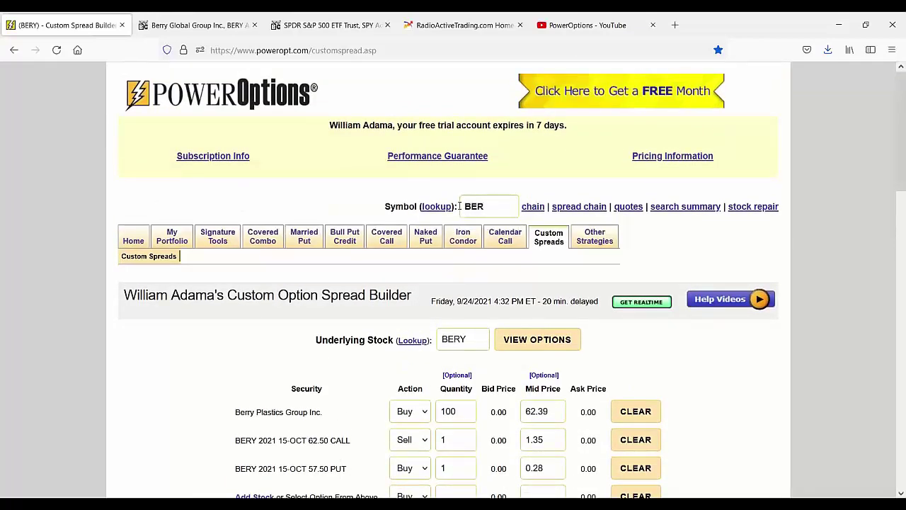
pyautogui.click(761, 208)
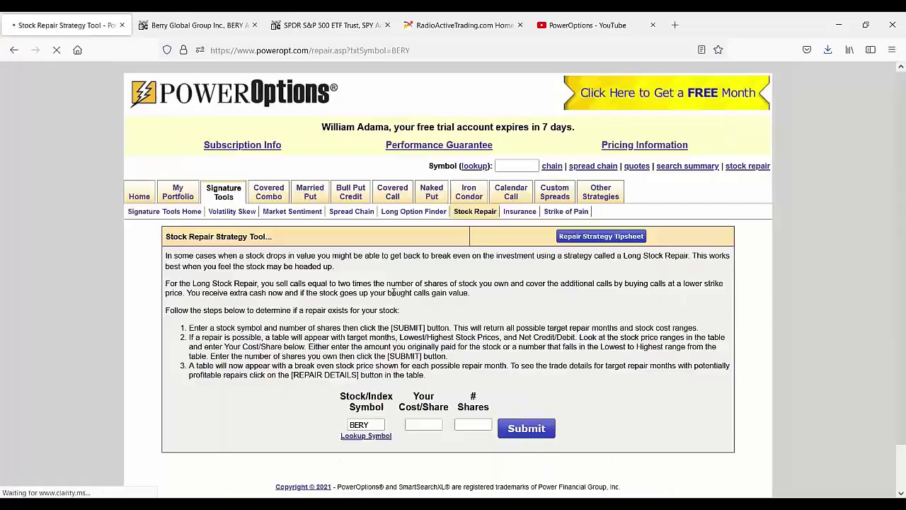
pyautogui.click(422, 426)
pyautogui.write('68.2')
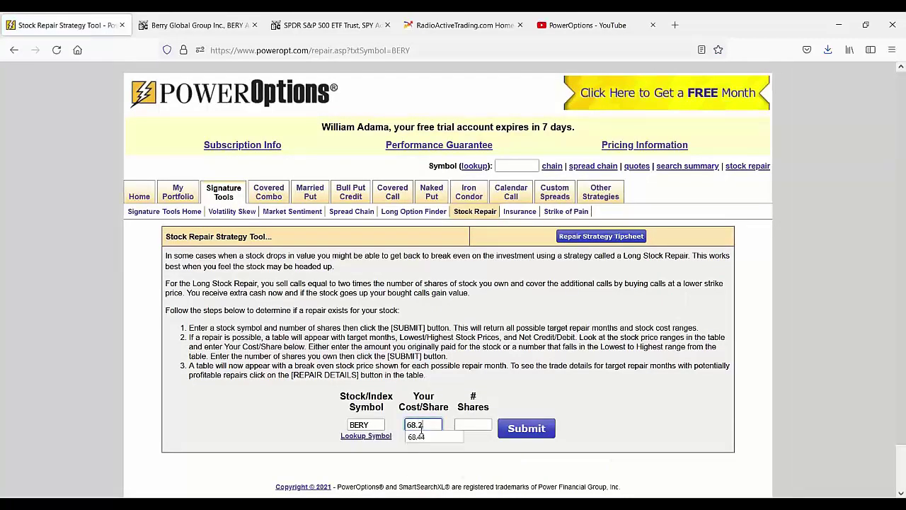
pyautogui.click(476, 427)
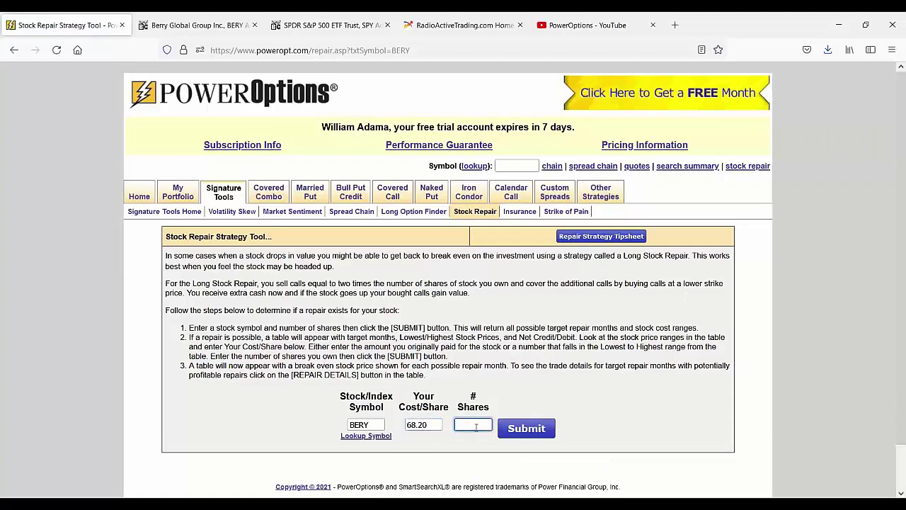
pyautogui.write('100')
pyautogui.click(528, 428)
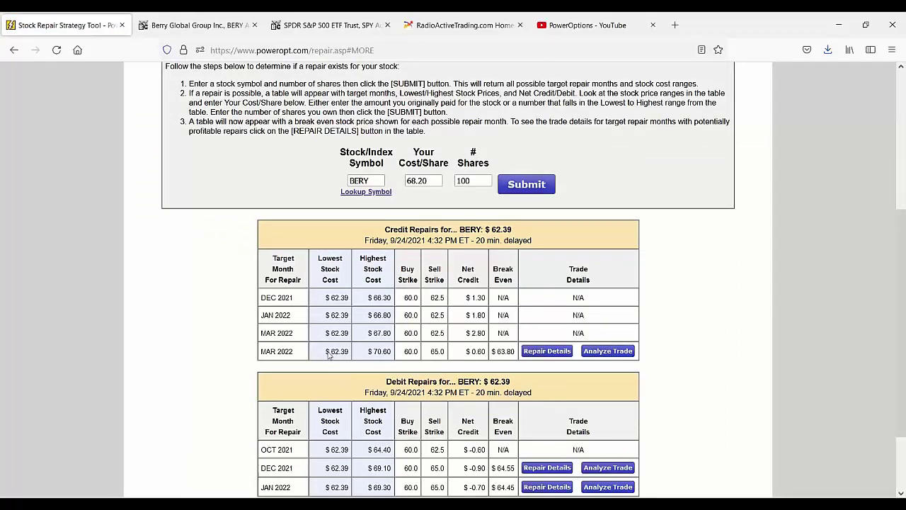
pyautogui.moveTo(327, 355); pyautogui.dragTo(516, 362)
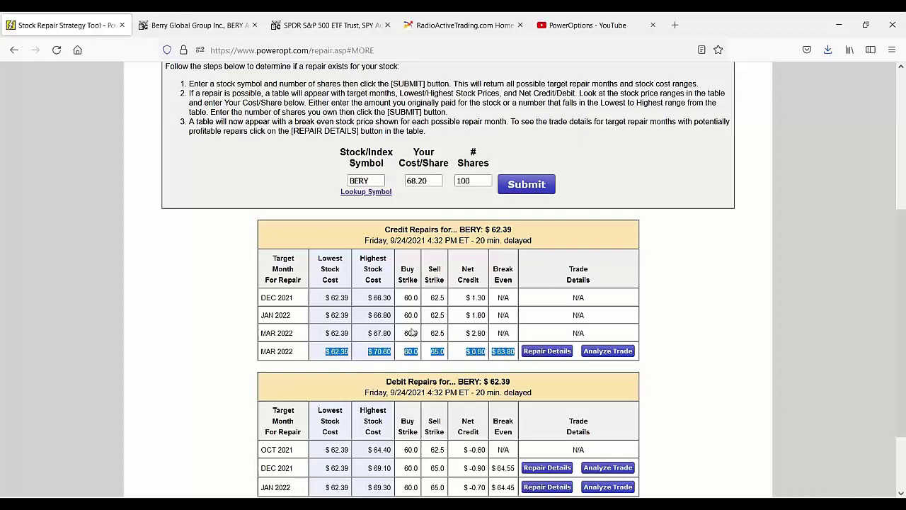
pyautogui.click(446, 370)
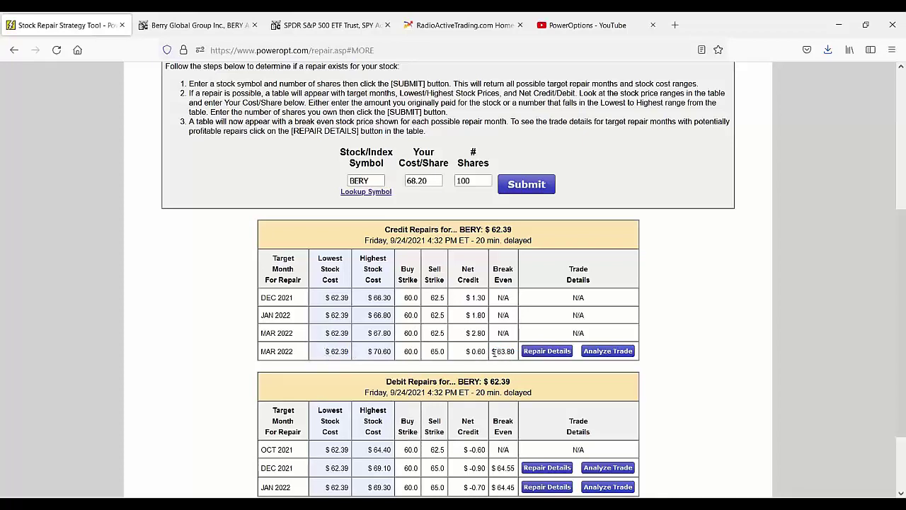
pyautogui.moveTo(495, 352); pyautogui.dragTo(521, 356)
pyautogui.moveTo(401, 352); pyautogui.dragTo(486, 357)
pyautogui.moveTo(440, 181); pyautogui.dragTo(411, 182)
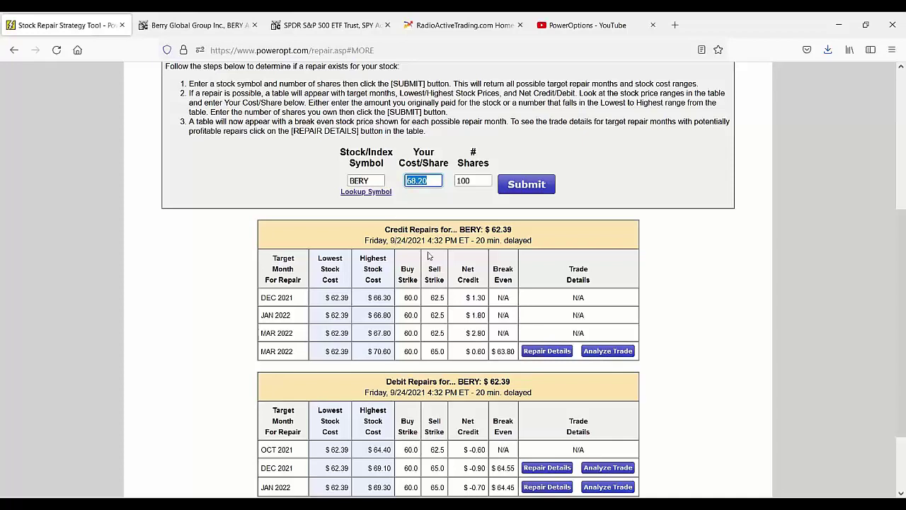
pyautogui.moveTo(494, 352); pyautogui.dragTo(519, 357)
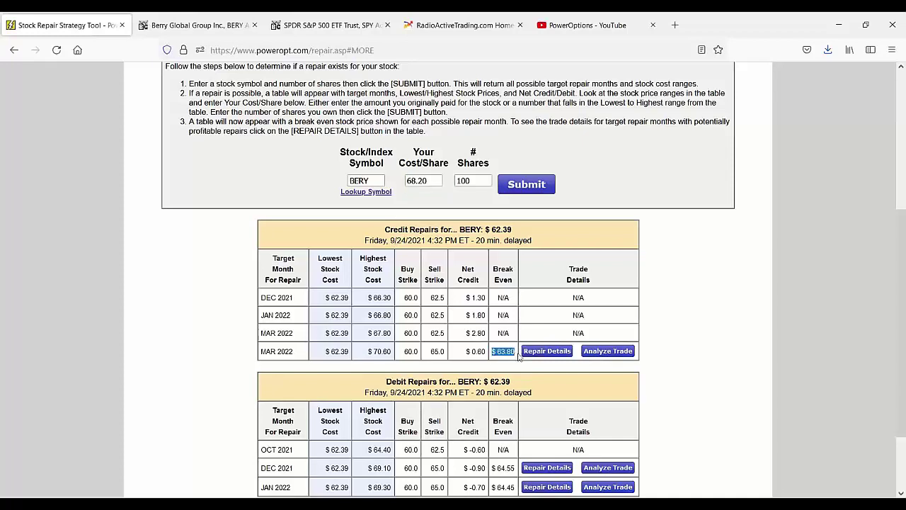
# - Load the MAR 2022 repair trade, maximize the builder, and note the $6,760.00 total cost
pyautogui.click(613, 351)
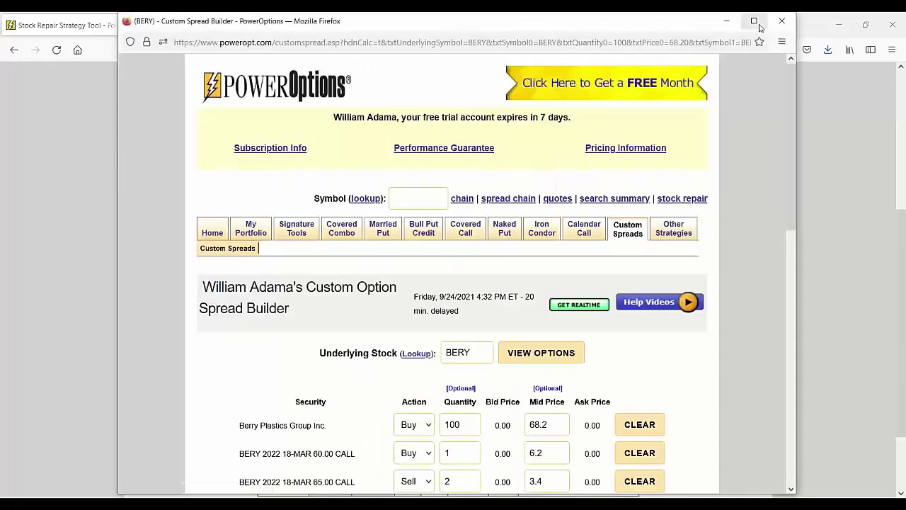
pyautogui.click(754, 22)
pyautogui.scroll(-3, 566, 269)
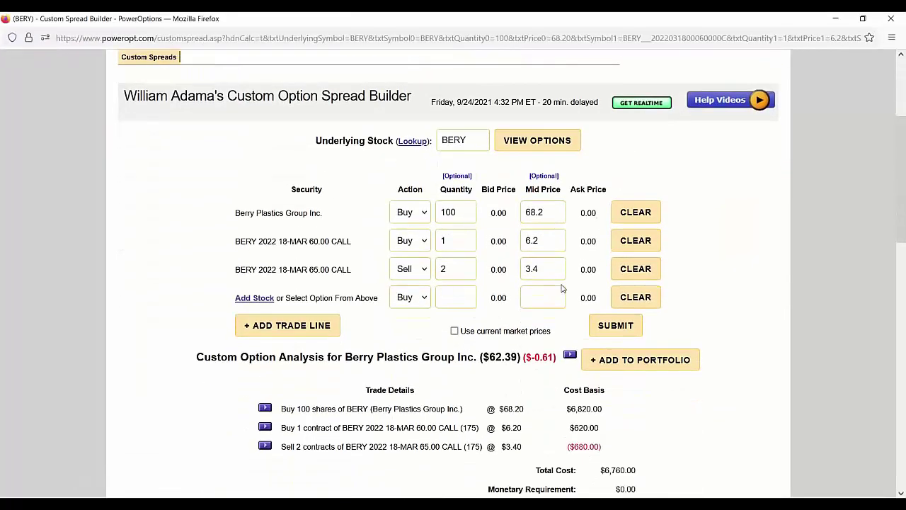
pyautogui.moveTo(544, 271); pyautogui.dragTo(507, 276)
pyautogui.scroll(-3, 670, 303)
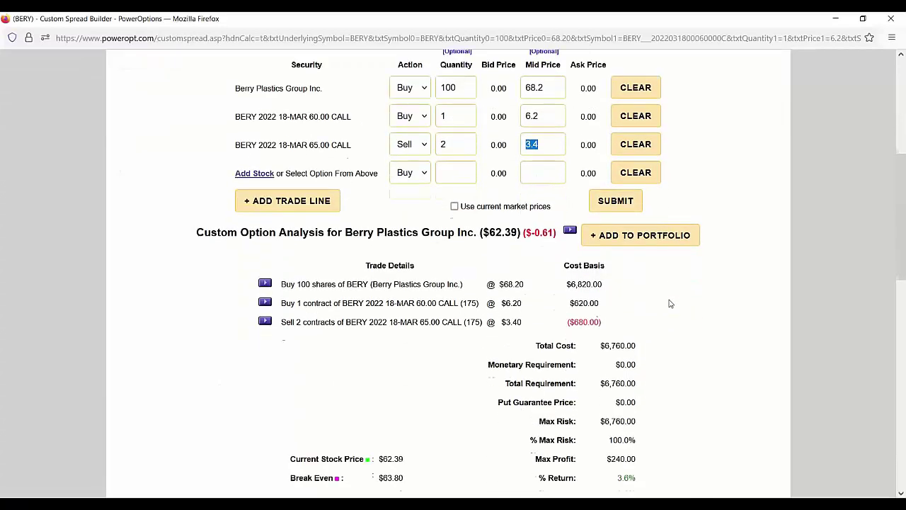
pyautogui.scroll(-2, 667, 305)
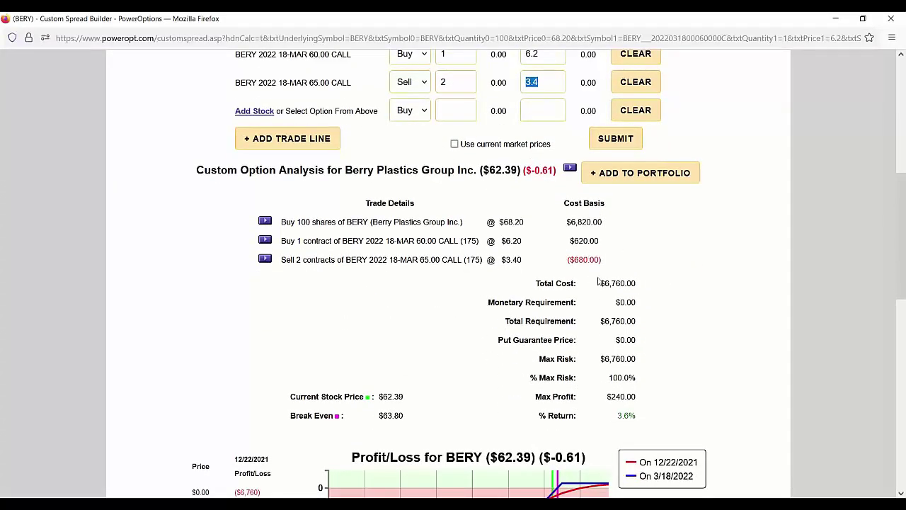
pyautogui.moveTo(601, 283); pyautogui.dragTo(649, 284)
# - Narrow the profit/loss chart to stock prices 52–78
pyautogui.scroll(-5, 687, 287)
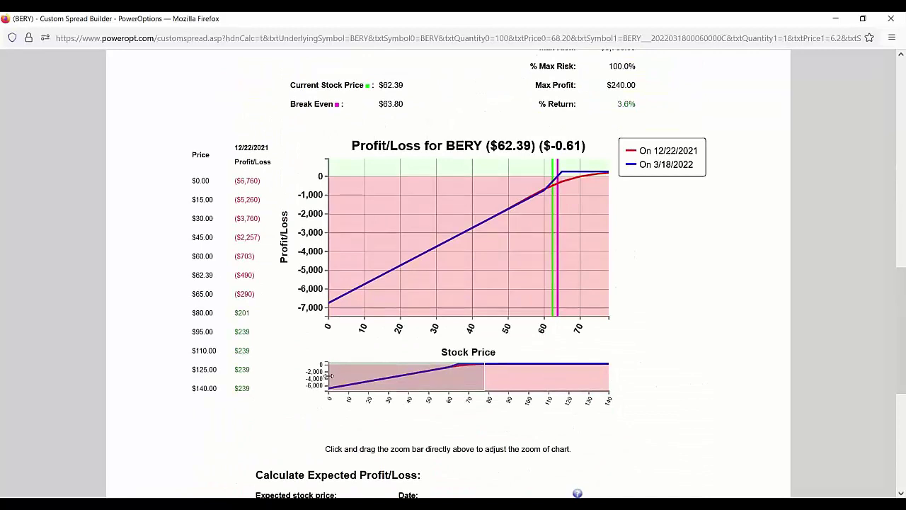
pyautogui.moveTo(330, 379); pyautogui.dragTo(429, 377)
pyautogui.moveTo(429, 249)
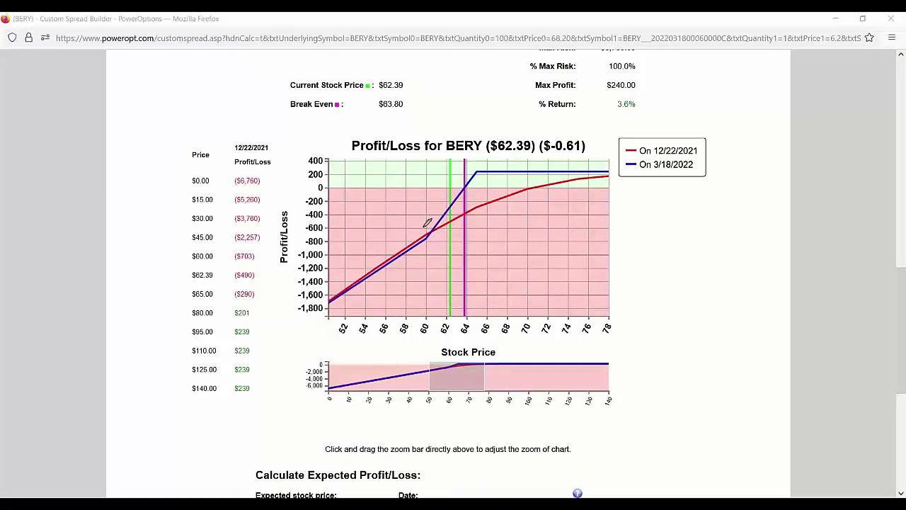
pyautogui.moveTo(423, 227); pyautogui.dragTo(461, 179)
pyautogui.moveTo(652, 201)
pyautogui.mouseDown()
pyautogui.moveTo(683, 220)
pyautogui.moveTo(673, 261)
pyautogui.moveTo(706, 252)
pyautogui.mouseUp()
pyautogui.moveTo(625, 336)
pyautogui.mouseDown()
pyautogui.moveTo(664, 322)
pyautogui.moveTo(678, 288)
pyautogui.moveTo(745, 288)
pyautogui.mouseUp()
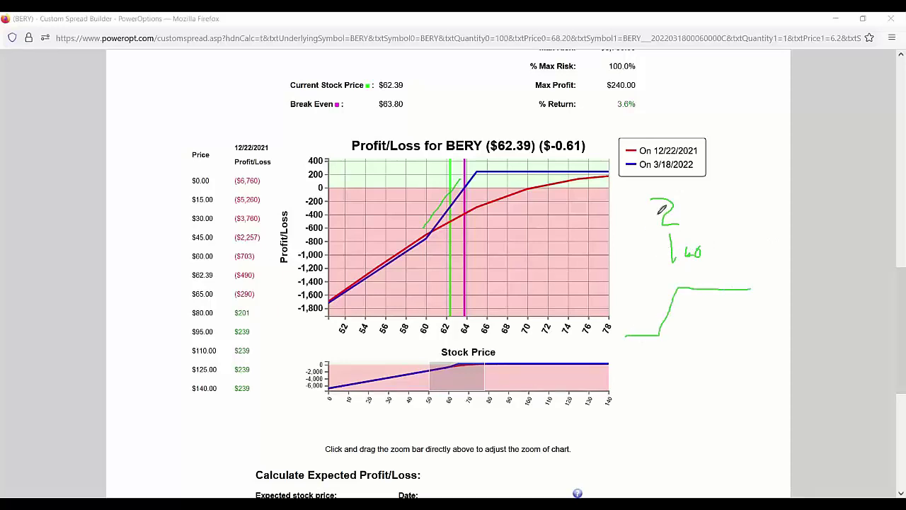
pyautogui.moveTo(656, 210); pyautogui.dragTo(663, 254)
pyautogui.moveTo(658, 386)
pyautogui.mouseDown()
pyautogui.moveTo(703, 315)
pyautogui.moveTo(751, 325)
pyautogui.mouseUp()
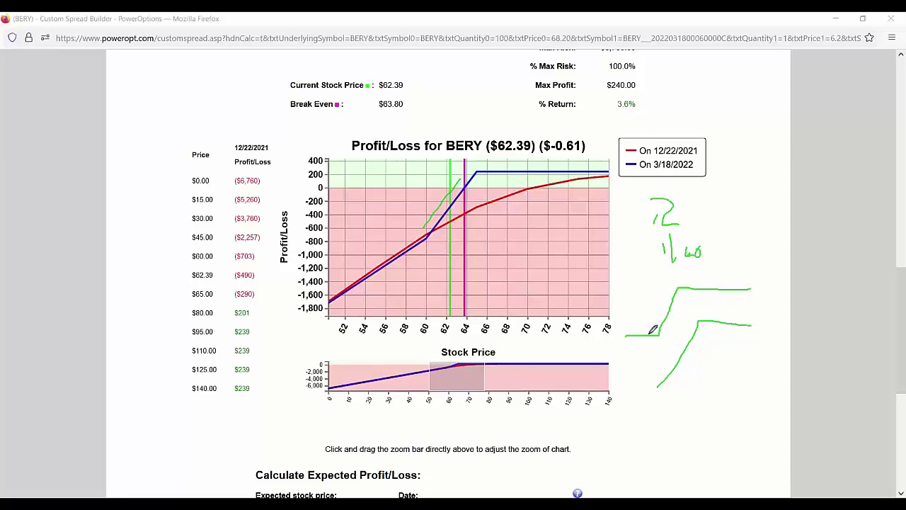
pyautogui.moveTo(647, 334); pyautogui.dragTo(677, 292)
pyautogui.moveTo(719, 181)
pyautogui.mouseDown()
pyautogui.moveTo(726, 205)
pyautogui.moveTo(743, 191)
pyautogui.moveTo(738, 208)
pyautogui.moveTo(780, 186)
pyautogui.moveTo(779, 201)
pyautogui.moveTo(792, 200)
pyautogui.mouseUp()
pyautogui.click(754, 202)
pyautogui.moveTo(729, 214)
pyautogui.mouseDown()
pyautogui.moveTo(726, 238)
pyautogui.moveTo(763, 224)
pyautogui.moveTo(752, 245)
pyautogui.moveTo(791, 226)
pyautogui.mouseUp()
pyautogui.click(759, 242)
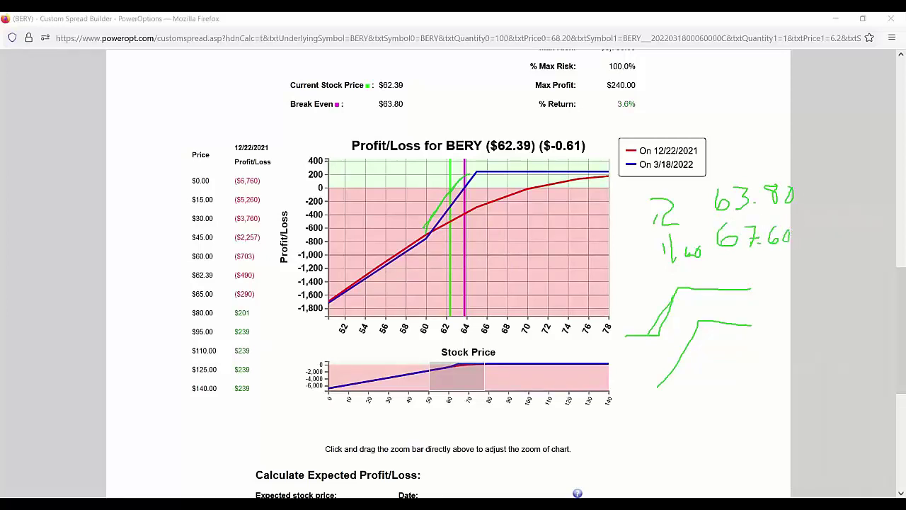
pyautogui.scroll(3, 630, 203)
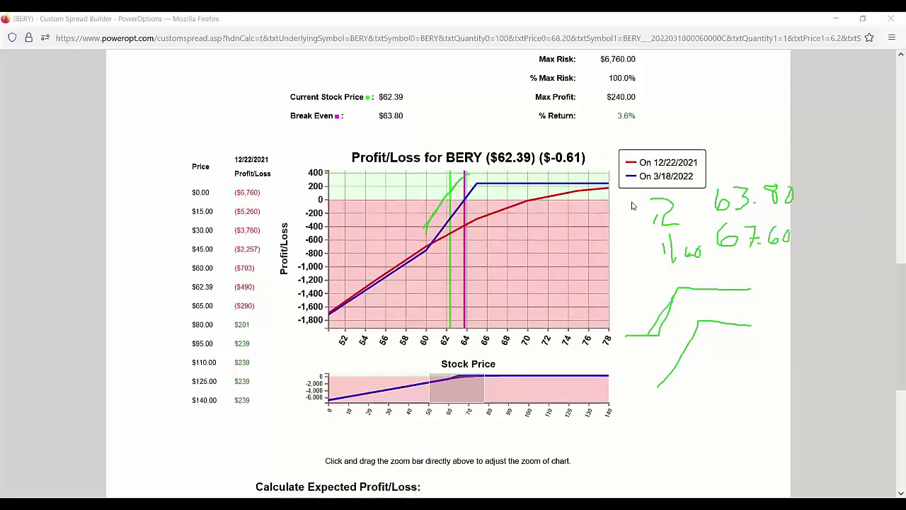
pyautogui.scroll(-3, 596, 77)
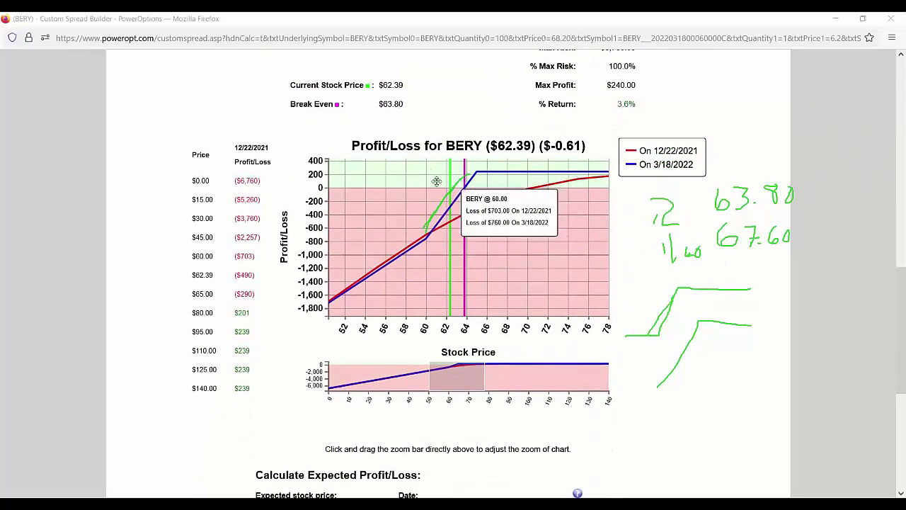
pyautogui.moveTo(377, 105); pyautogui.dragTo(465, 128)
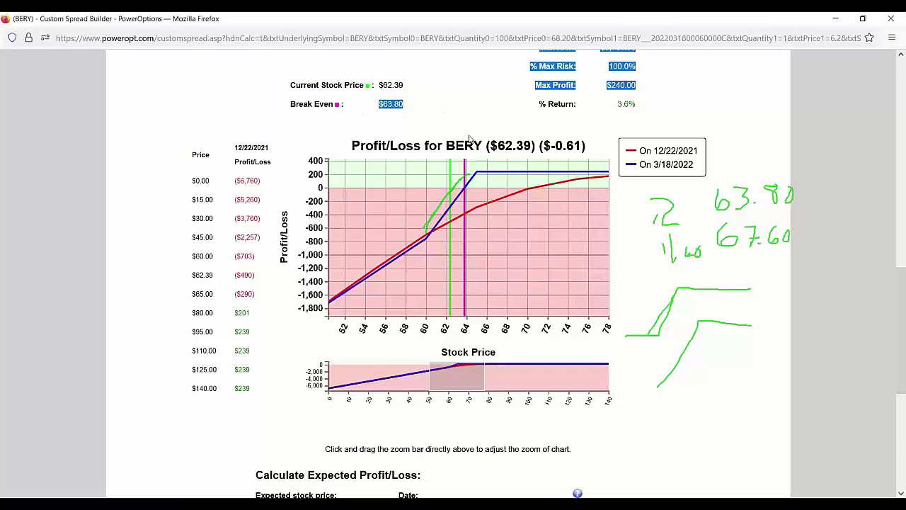
pyautogui.hotkey('alt', 'Tab')
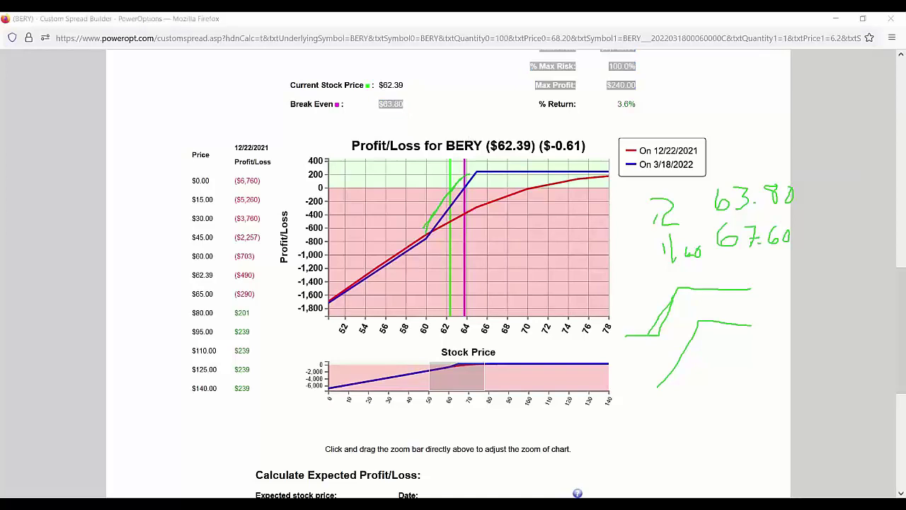
pyautogui.moveTo(476, 152)
pyautogui.mouseDown()
pyautogui.moveTo(501, 179)
pyautogui.moveTo(476, 163)
pyautogui.moveTo(446, 186)
pyautogui.mouseUp()
pyautogui.moveTo(410, 105)
pyautogui.mouseDown()
pyautogui.moveTo(440, 104)
pyautogui.moveTo(429, 113)
pyautogui.mouseUp()
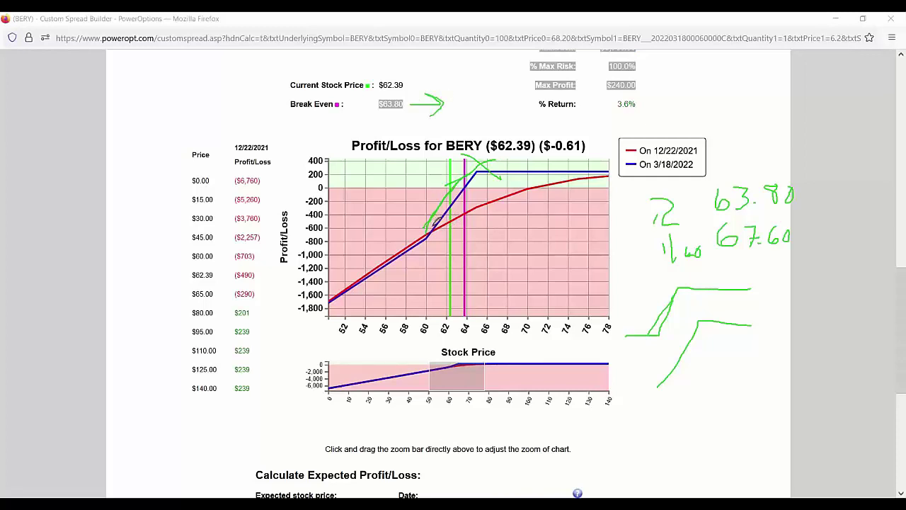
pyautogui.moveTo(433, 221)
pyautogui.mouseDown()
pyautogui.moveTo(439, 242)
pyautogui.moveTo(424, 211)
pyautogui.mouseUp()
pyautogui.moveTo(382, 116); pyautogui.dragTo(382, 130)
pyautogui.click(406, 129)
pyautogui.moveTo(423, 109)
pyautogui.mouseDown()
pyautogui.moveTo(419, 127)
pyautogui.moveTo(441, 124)
pyautogui.mouseUp()
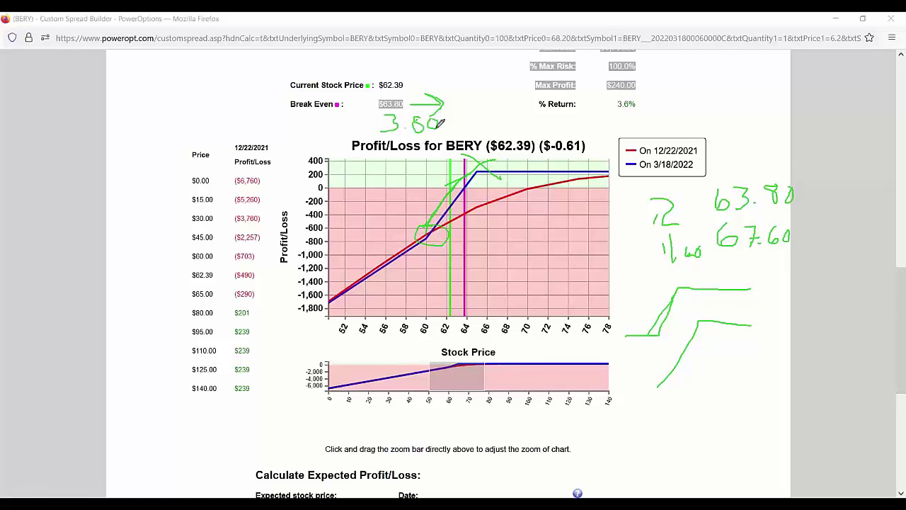
pyautogui.moveTo(365, 126)
pyautogui.mouseDown()
pyautogui.moveTo(379, 124)
pyautogui.moveTo(366, 104)
pyautogui.moveTo(381, 104)
pyautogui.mouseUp()
pyautogui.moveTo(446, 107)
pyautogui.mouseDown()
pyautogui.moveTo(564, 121)
pyautogui.moveTo(706, 216)
pyautogui.moveTo(846, 221)
pyautogui.moveTo(663, 224)
pyautogui.mouseUp()
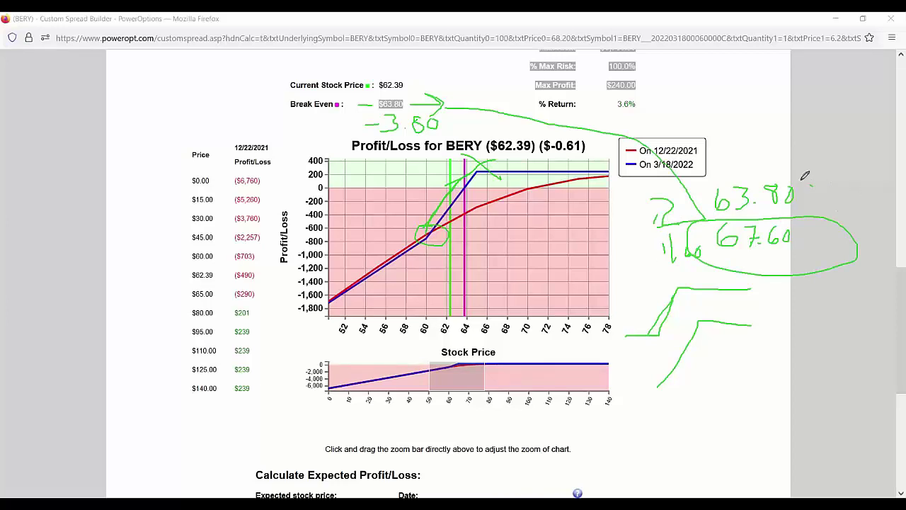
pyautogui.moveTo(804, 176)
pyautogui.mouseDown()
pyautogui.moveTo(698, 198)
pyautogui.moveTo(790, 172)
pyautogui.mouseUp()
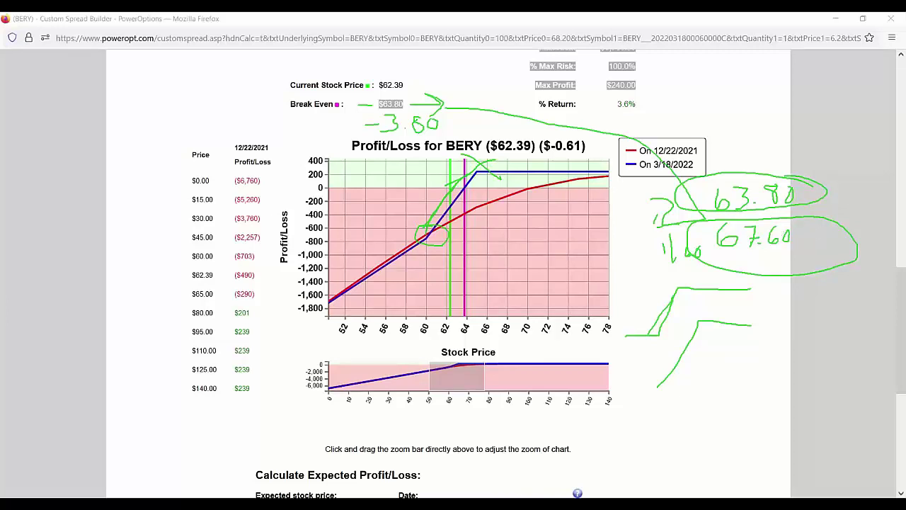
pyautogui.press('Escape')
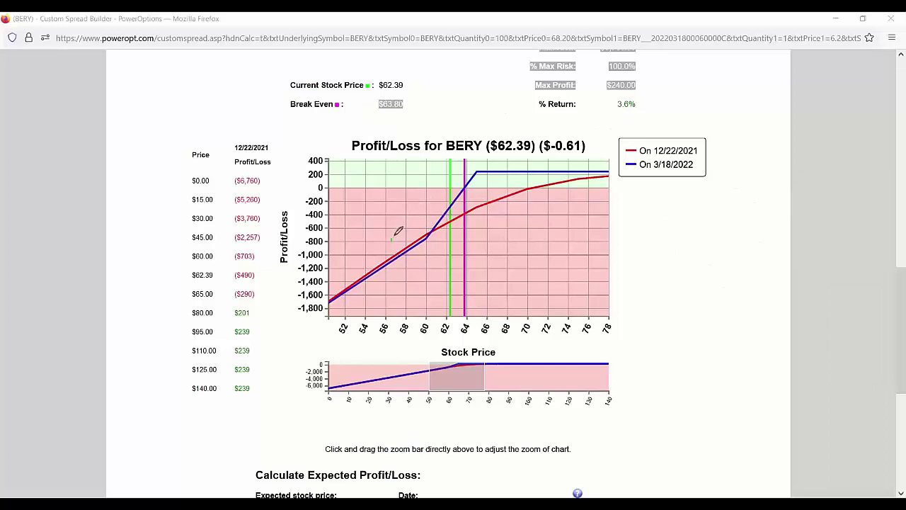
pyautogui.moveTo(390, 241)
pyautogui.mouseDown()
pyautogui.moveTo(459, 179)
pyautogui.moveTo(451, 167)
pyautogui.moveTo(473, 174)
pyautogui.mouseUp()
pyautogui.moveTo(423, 230)
pyautogui.mouseDown()
pyautogui.moveTo(348, 278)
pyautogui.moveTo(366, 290)
pyautogui.mouseUp()
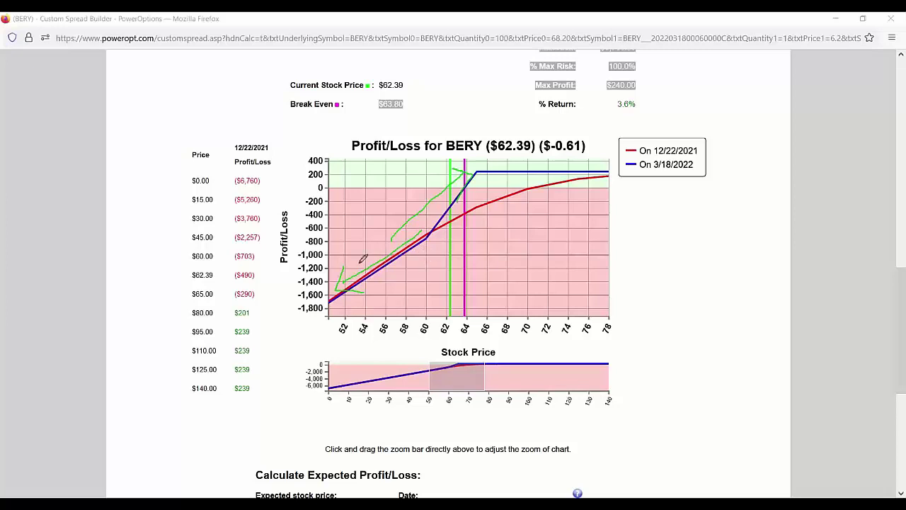
pyautogui.moveTo(332, 295)
pyautogui.mouseDown()
pyautogui.moveTo(173, 295)
pyautogui.moveTo(219, 307)
pyautogui.mouseUp()
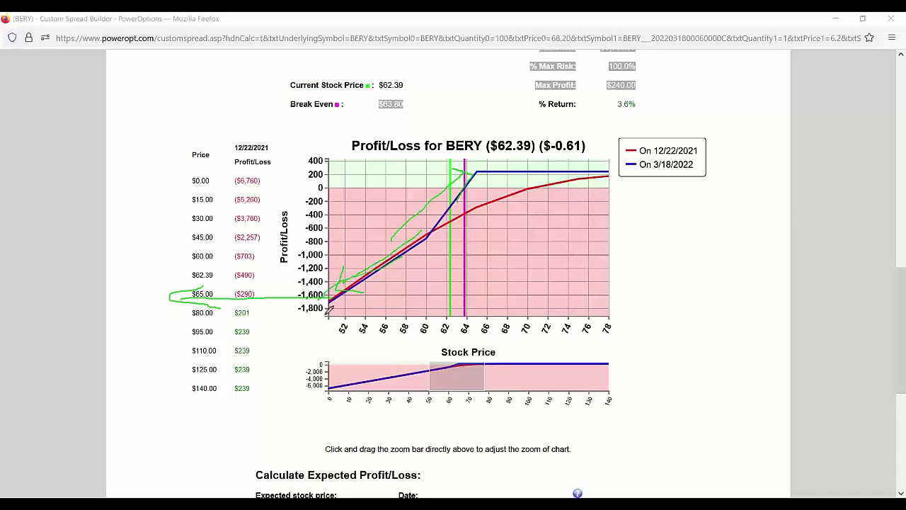
pyautogui.moveTo(574, 241)
pyautogui.mouseDown()
pyautogui.moveTo(443, 284)
pyautogui.moveTo(453, 276)
pyautogui.moveTo(454, 291)
pyautogui.mouseUp()
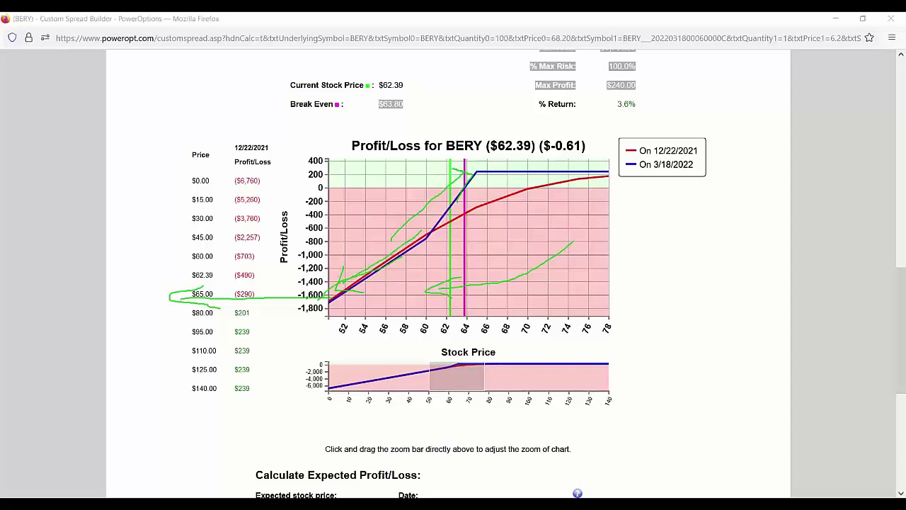
pyautogui.press('e')
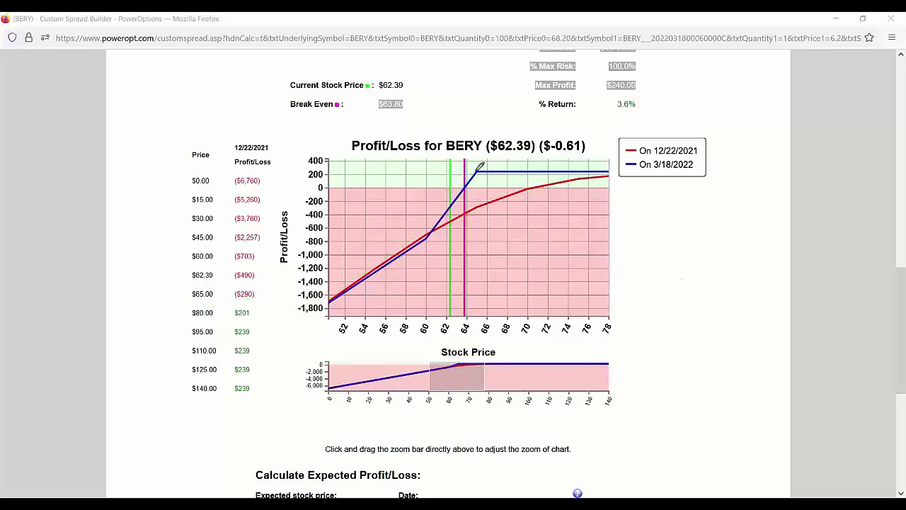
pyautogui.moveTo(464, 172)
pyautogui.mouseDown()
pyautogui.moveTo(457, 177)
pyautogui.moveTo(462, 170)
pyautogui.mouseUp()
pyautogui.moveTo(407, 216)
pyautogui.mouseDown()
pyautogui.moveTo(460, 183)
pyautogui.moveTo(532, 187)
pyautogui.mouseUp()
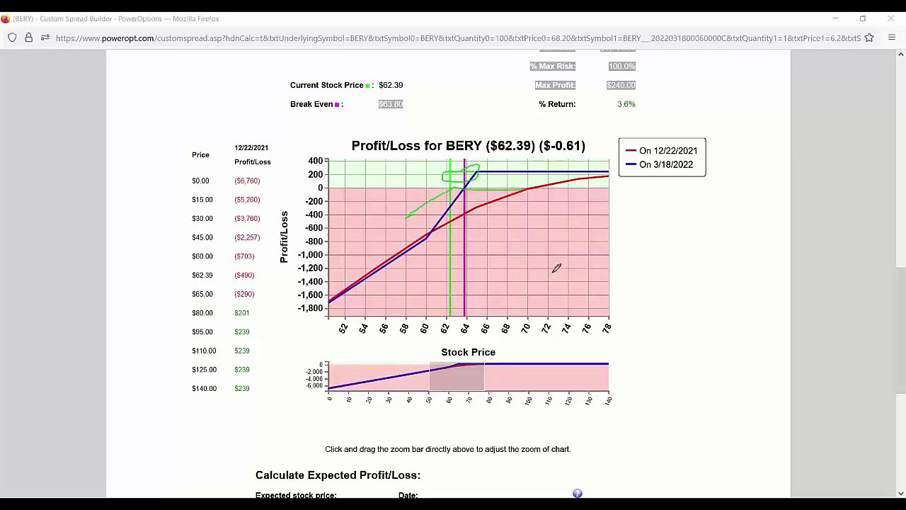
pyautogui.moveTo(407, 217)
pyautogui.mouseDown()
pyautogui.moveTo(340, 220)
pyautogui.moveTo(349, 231)
pyautogui.mouseUp()
pyautogui.moveTo(451, 191)
pyautogui.mouseDown()
pyautogui.moveTo(368, 214)
pyautogui.moveTo(383, 222)
pyautogui.mouseUp()
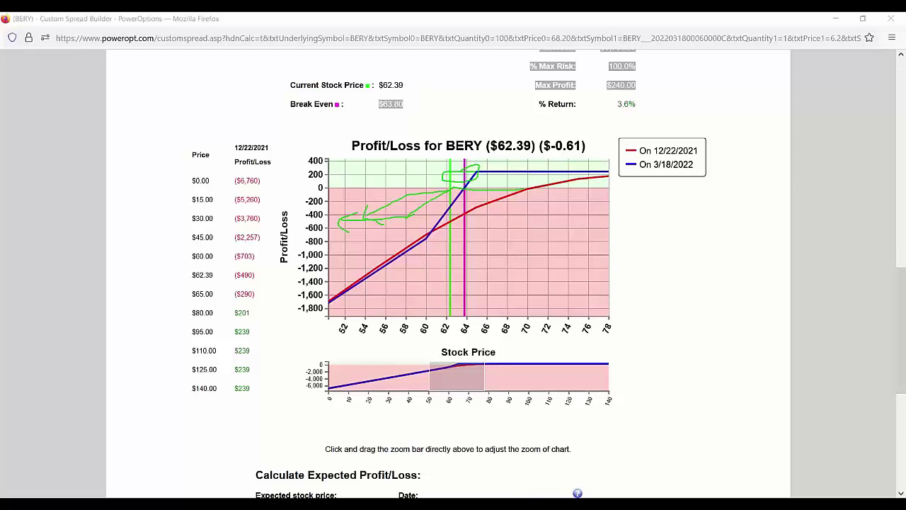
pyautogui.press('Escape')
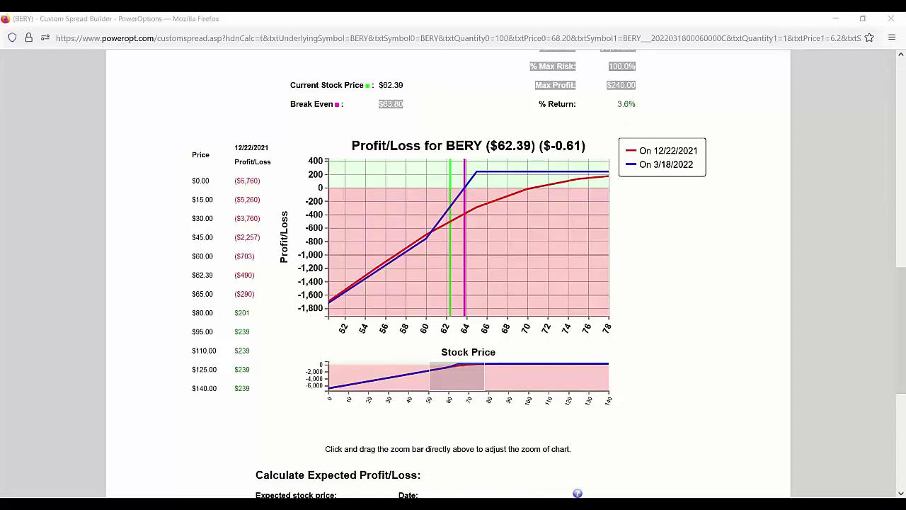